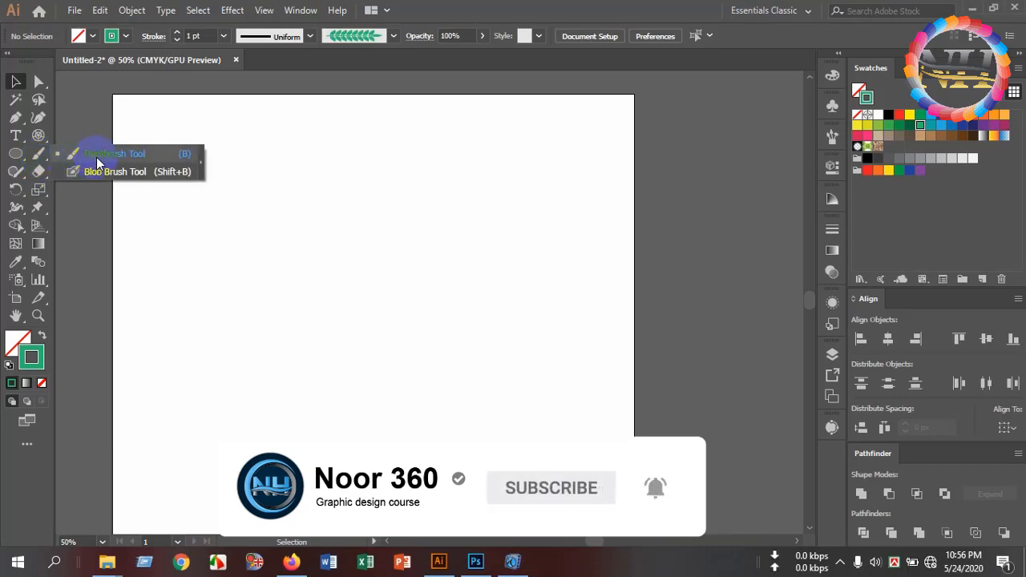
# Step: Draw a dark green filled rectangle with no stroke in the artboard's upper-left area and a matching circle beside it
pyautogui.moveTo(16, 170)
pyautogui.mouseDown()
pyautogui.moveTo(99, 190)
pyautogui.moveTo(97, 241)
pyautogui.moveTo(92, 207)
pyautogui.moveTo(20, 176)
pyautogui.mouseUp()
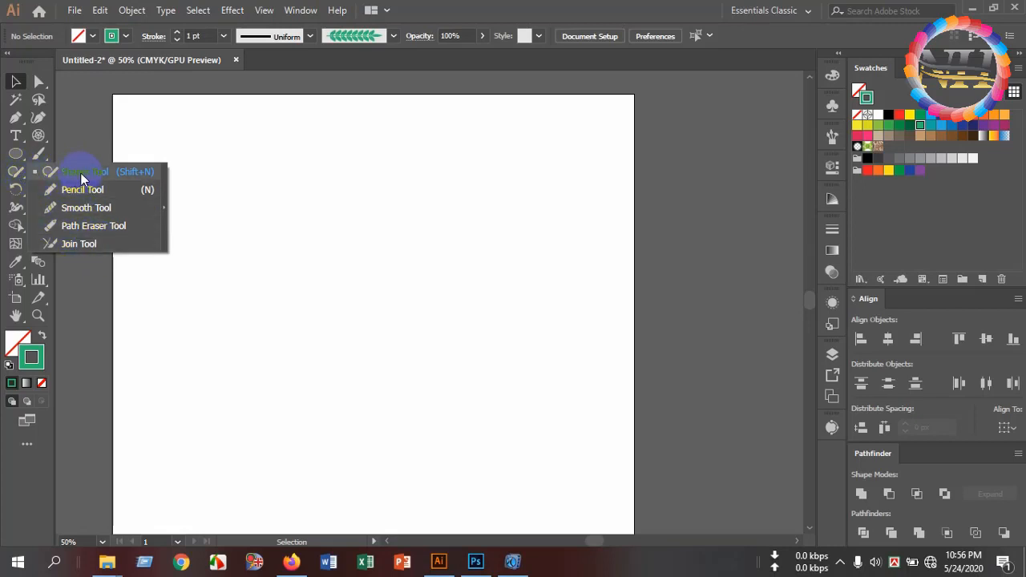
pyautogui.moveTo(81, 173); pyautogui.dragTo(80, 172)
pyautogui.moveTo(16, 154); pyautogui.dragTo(98, 205)
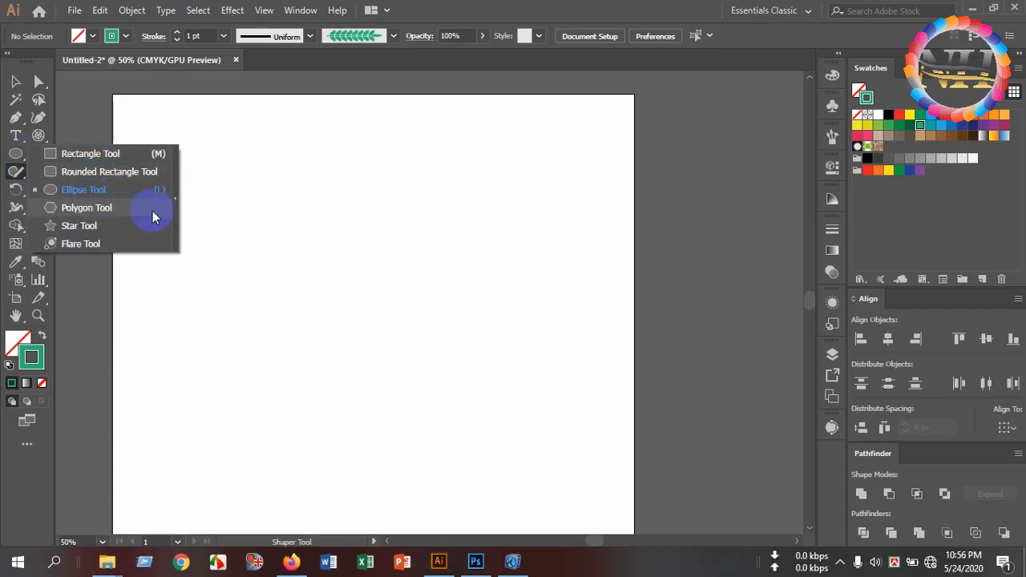
pyautogui.click(152, 153)
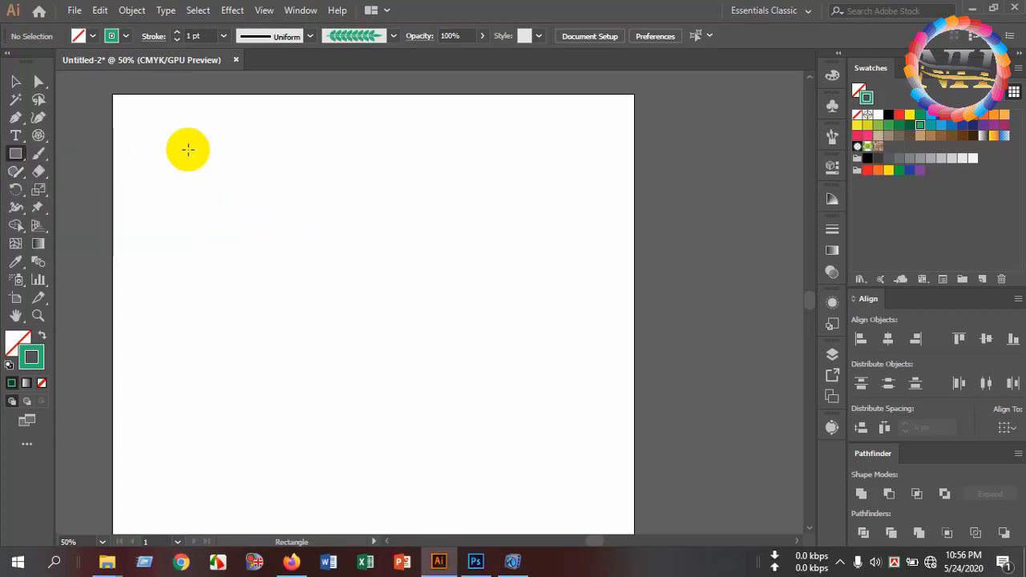
pyautogui.moveTo(162, 130); pyautogui.dragTo(231, 191)
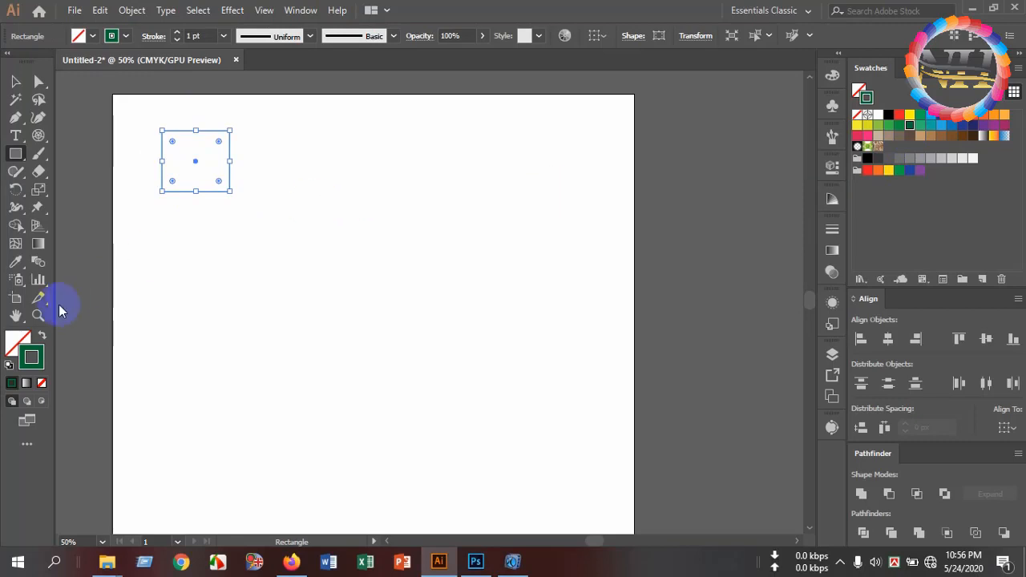
pyautogui.click(44, 336)
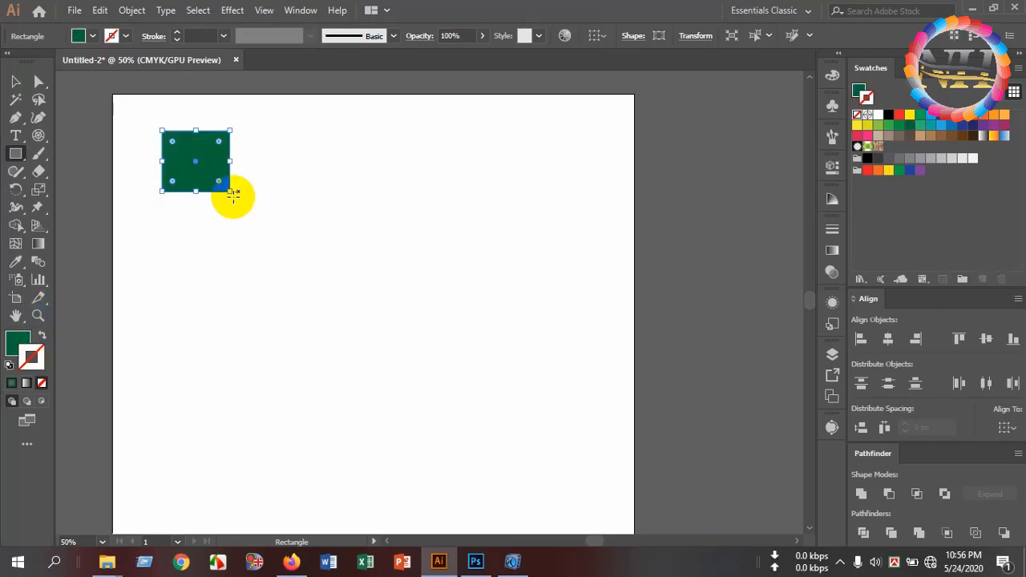
pyautogui.moveTo(16, 153); pyautogui.dragTo(80, 189)
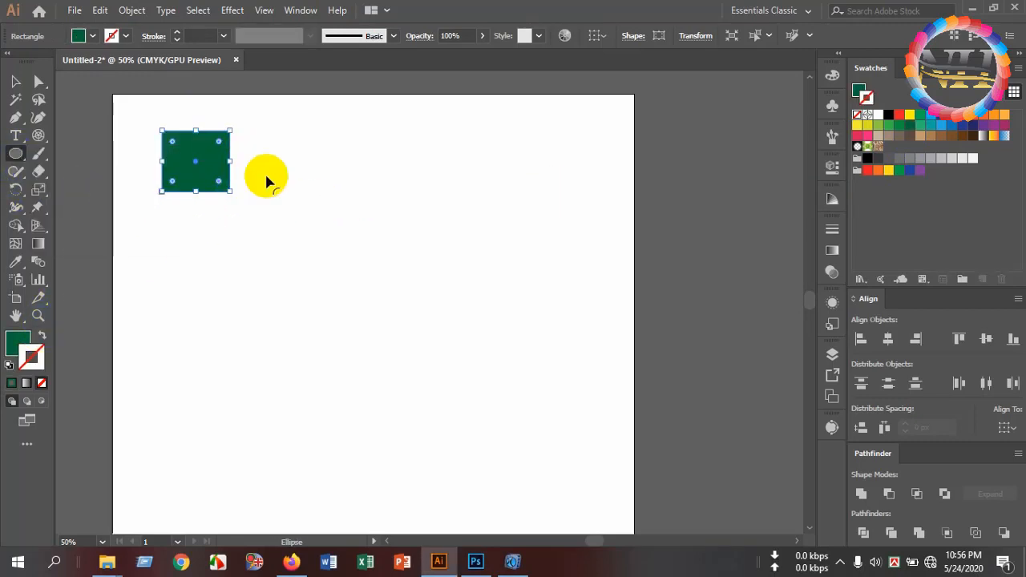
pyautogui.moveTo(278, 136); pyautogui.dragTo(333, 190)
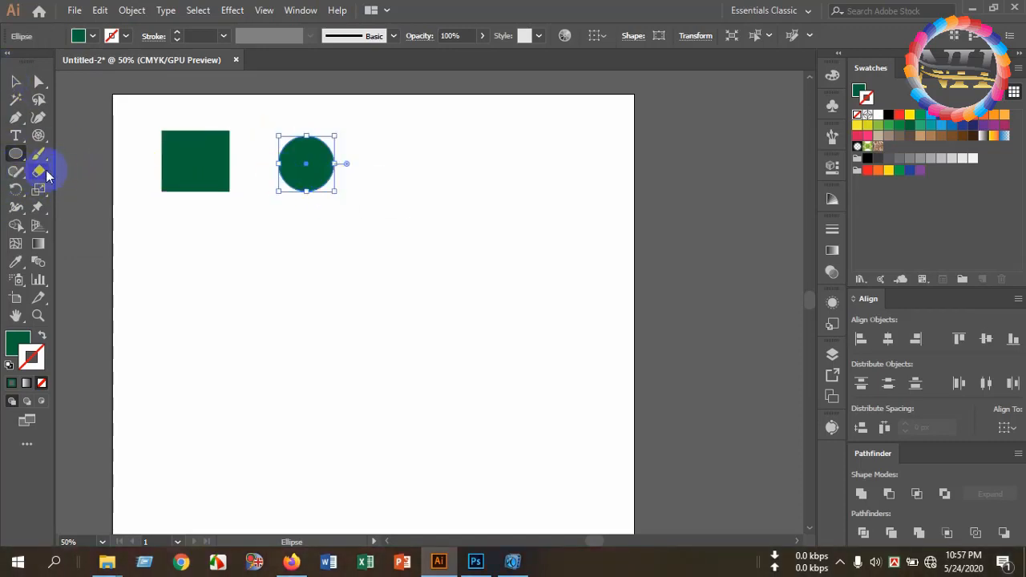
# Step: Sketch a triangle and a square with the Shaper tool in the row beside the green circle
pyautogui.moveTo(18, 175)
pyautogui.mouseDown()
pyautogui.moveTo(85, 188)
pyautogui.moveTo(100, 180)
pyautogui.mouseUp()
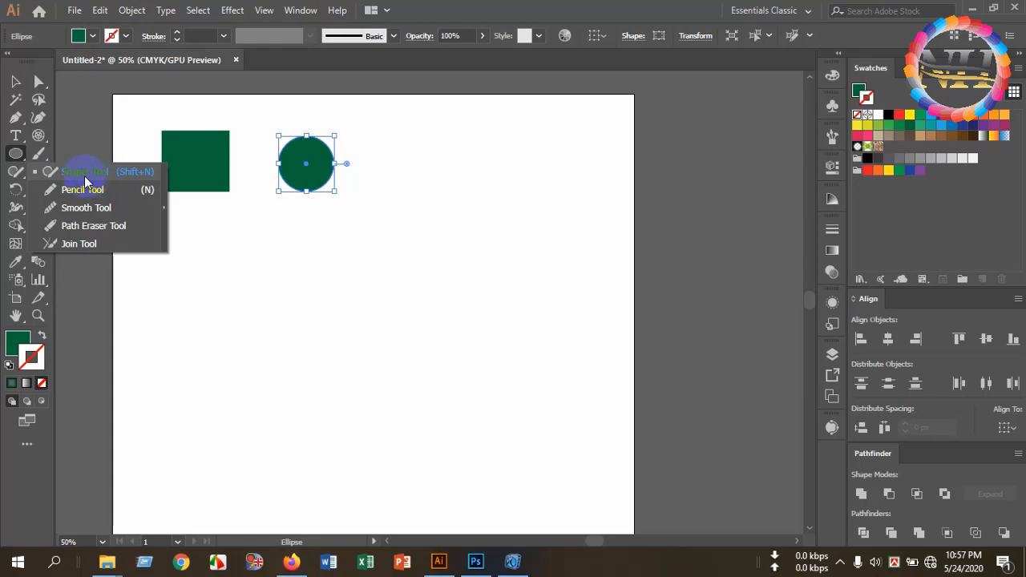
pyautogui.click(84, 175)
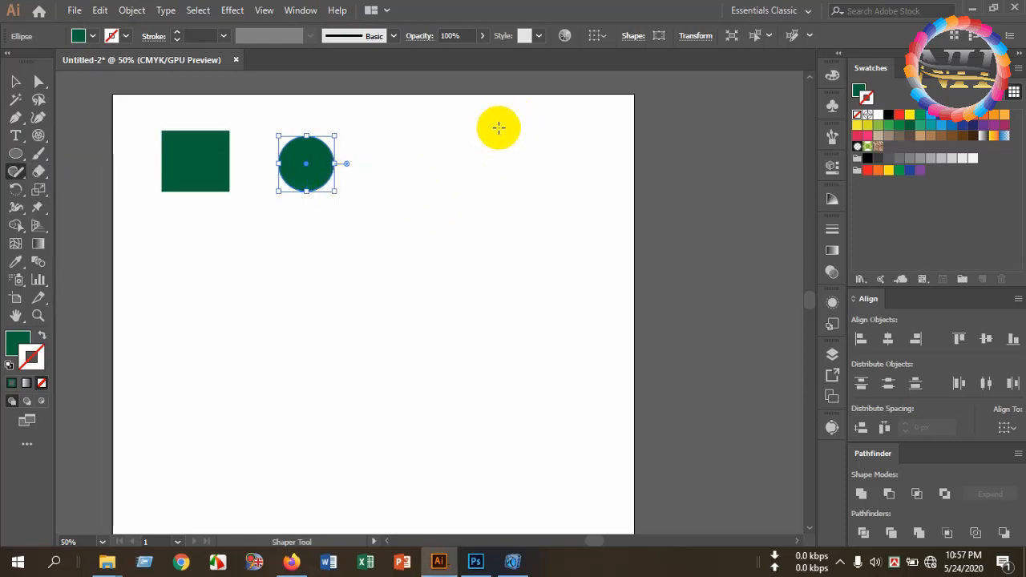
pyautogui.moveTo(510, 114)
pyautogui.mouseDown()
pyautogui.moveTo(462, 186)
pyautogui.moveTo(561, 180)
pyautogui.moveTo(509, 116)
pyautogui.mouseUp()
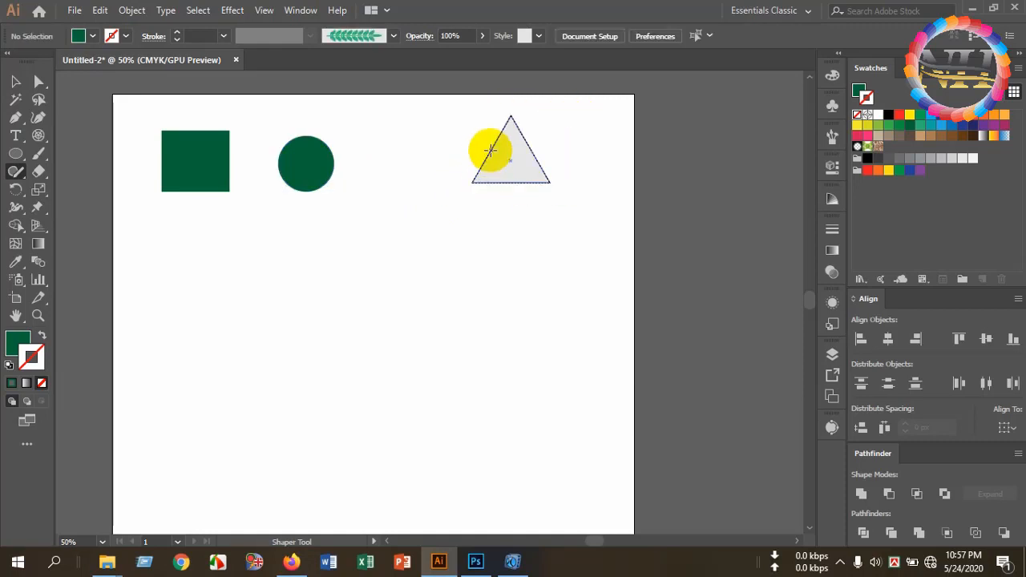
pyautogui.click(16, 171)
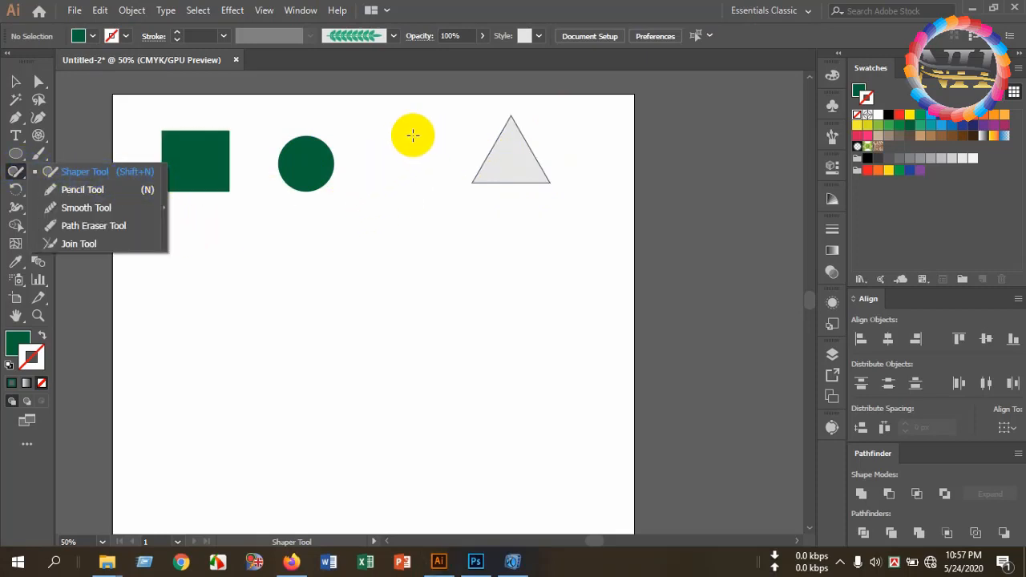
pyautogui.moveTo(374, 129)
pyautogui.mouseDown()
pyautogui.moveTo(369, 191)
pyautogui.moveTo(438, 191)
pyautogui.moveTo(439, 133)
pyautogui.moveTo(371, 131)
pyautogui.mouseUp()
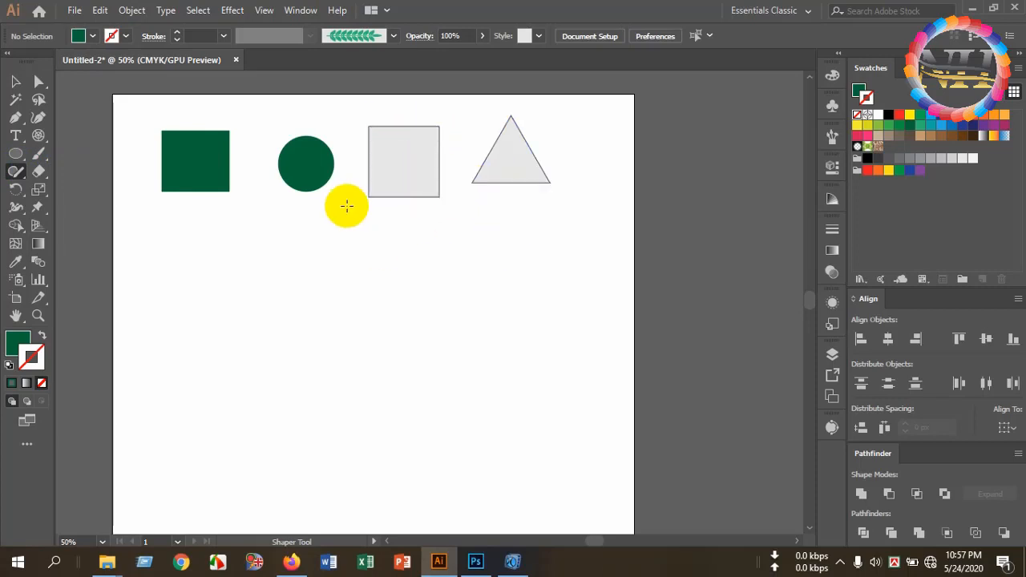
# Step: Draw a small peaked path and a larger looping scribble below the shapes with the Pencil tool
pyautogui.click(16, 171)
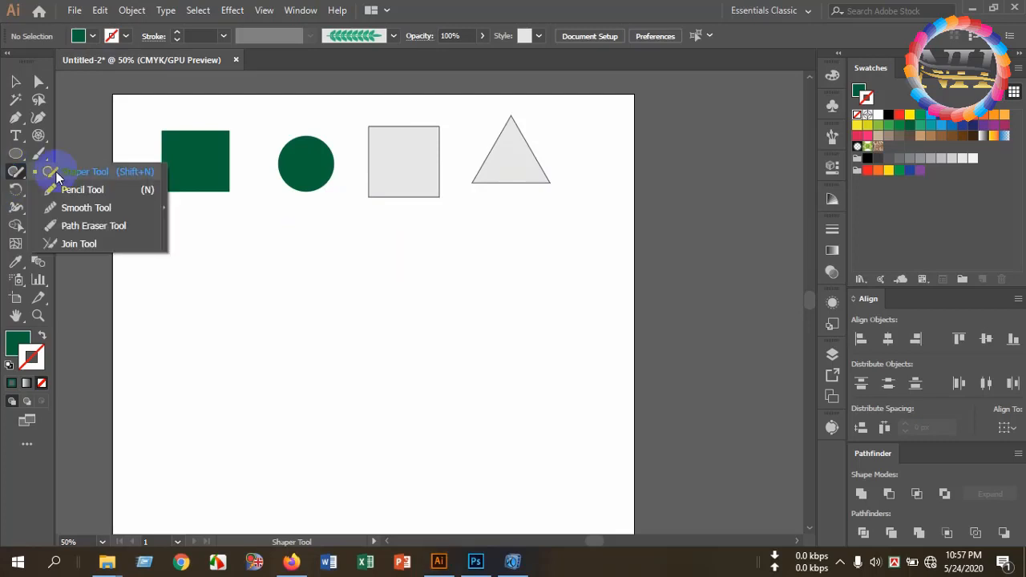
pyautogui.click(101, 191)
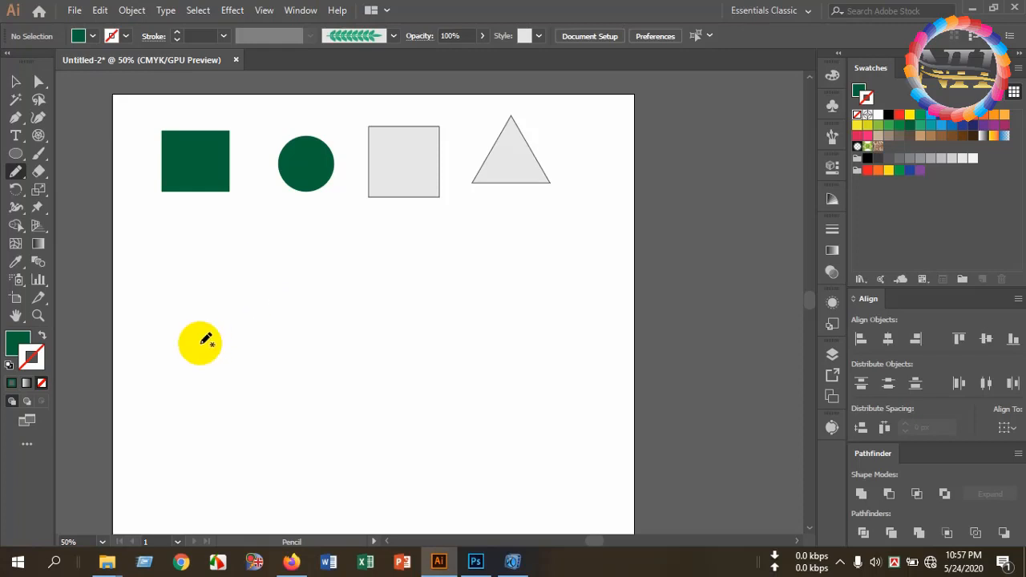
pyautogui.moveTo(192, 345)
pyautogui.mouseDown()
pyautogui.moveTo(235, 244)
pyautogui.moveTo(295, 328)
pyautogui.mouseUp()
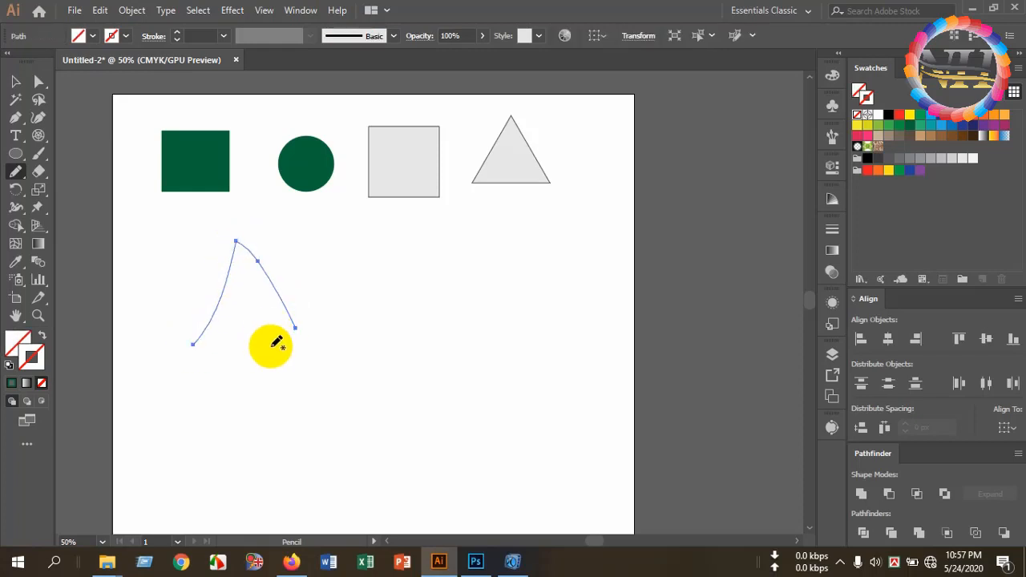
pyautogui.moveTo(353, 358)
pyautogui.mouseDown()
pyautogui.moveTo(370, 250)
pyautogui.moveTo(409, 345)
pyautogui.moveTo(430, 230)
pyautogui.moveTo(313, 352)
pyautogui.moveTo(333, 386)
pyautogui.moveTo(583, 252)
pyautogui.mouseUp()
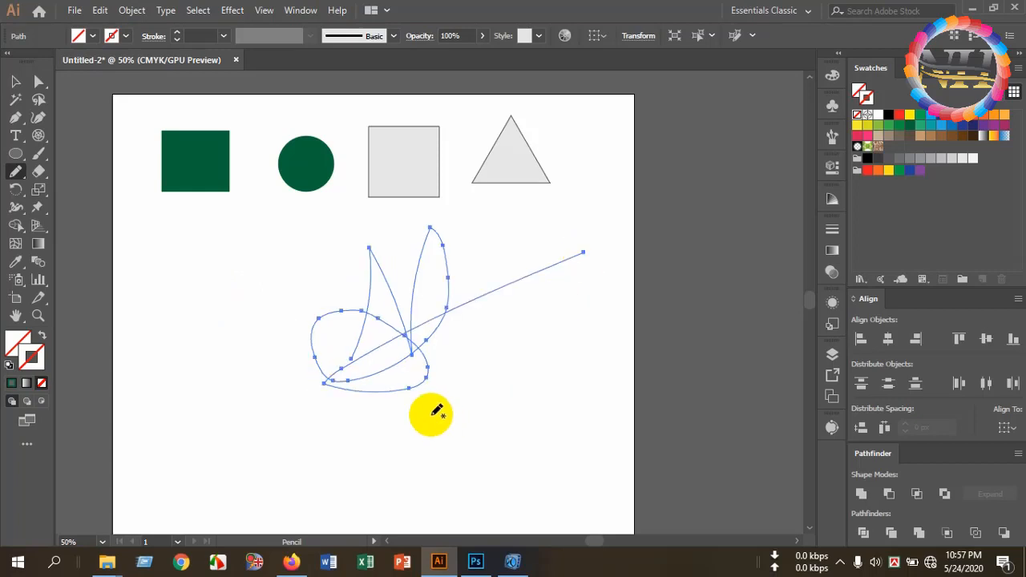
# Step: Set the looping scribble's stroke weight to 0.75 pt
pyautogui.click(15, 82)
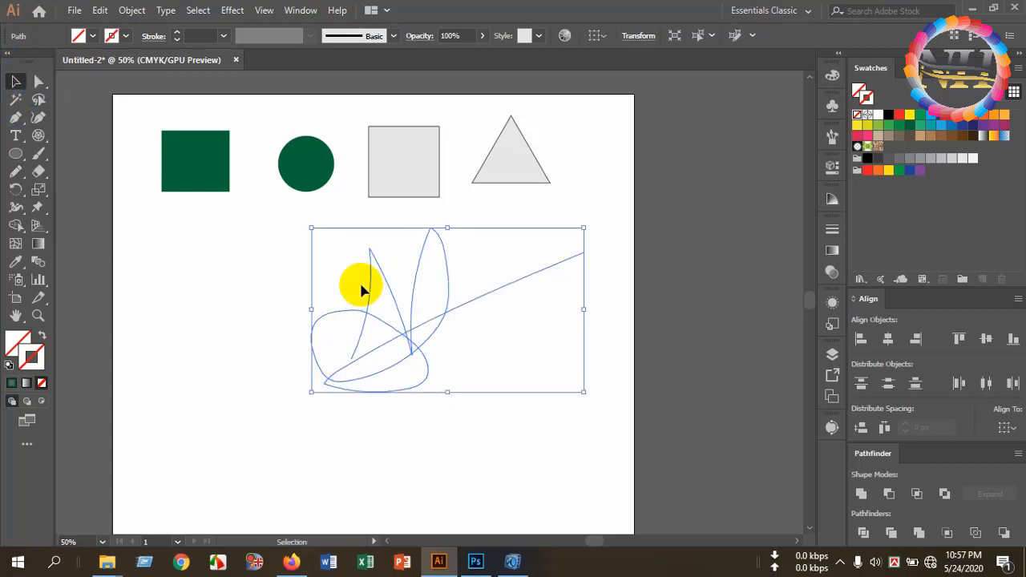
pyautogui.click(178, 32)
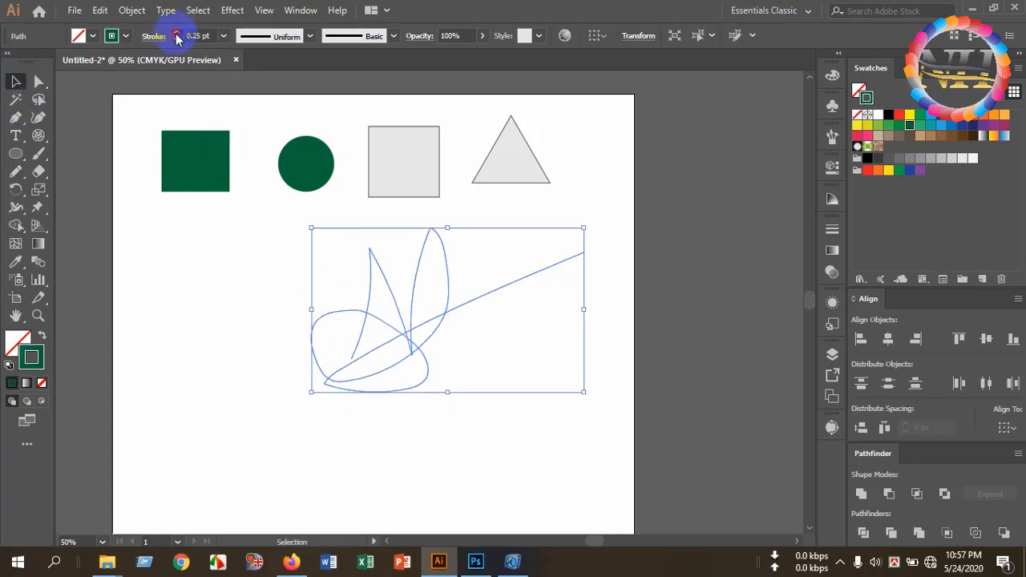
pyautogui.click(178, 33)
pyautogui.click(178, 32)
pyautogui.click(271, 267)
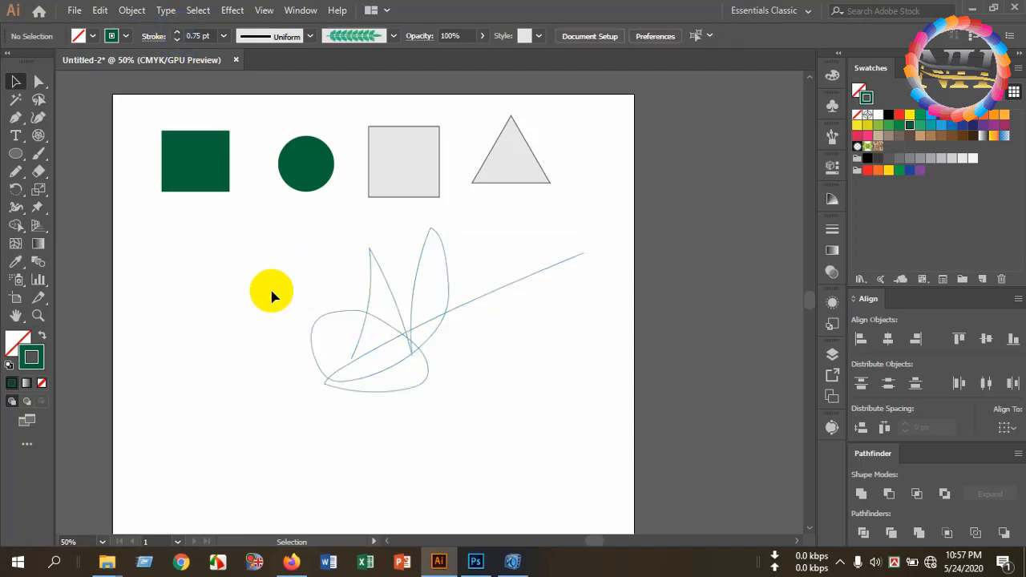
# Step: Delete the small peaked path and move the looping scribble over the artboard's right edge
pyautogui.click(271, 286)
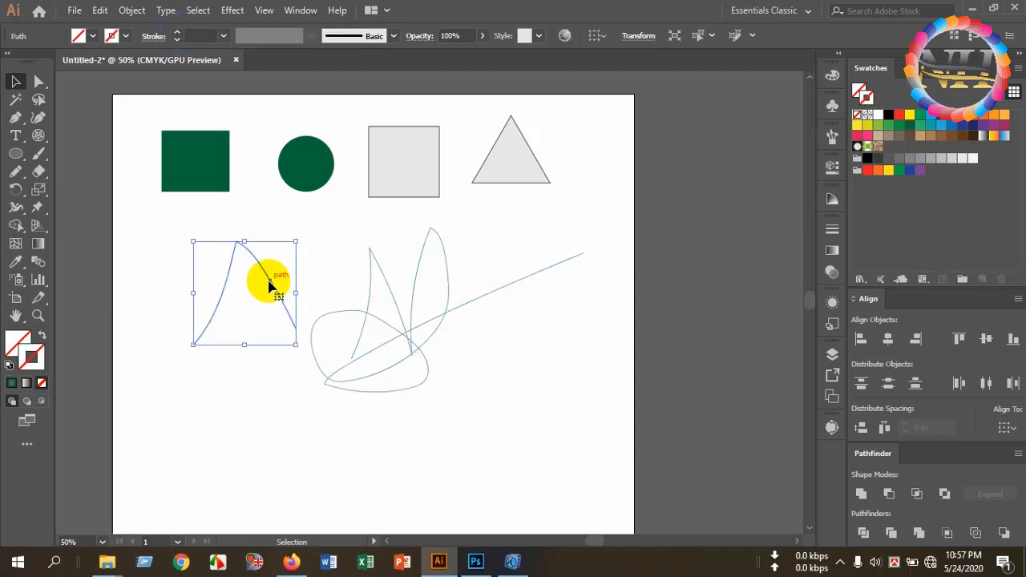
pyautogui.press('Delete')
pyautogui.moveTo(360, 312); pyautogui.dragTo(547, 244)
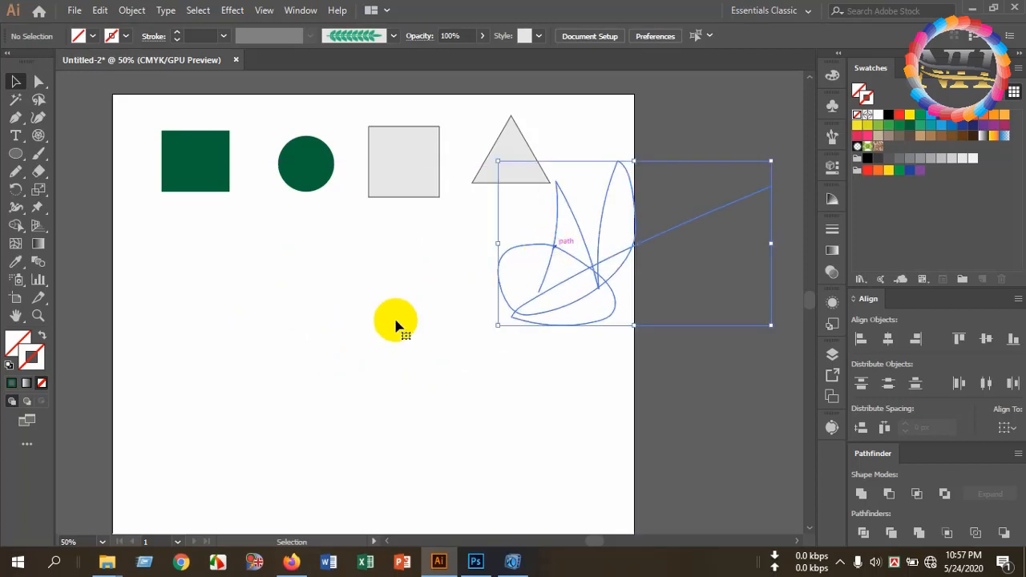
pyautogui.click(166, 281)
# Step: Draw a closed outline of a bare tree with branches and roots using the Pencil tool and fill it brown without a stroke
pyautogui.click(17, 174)
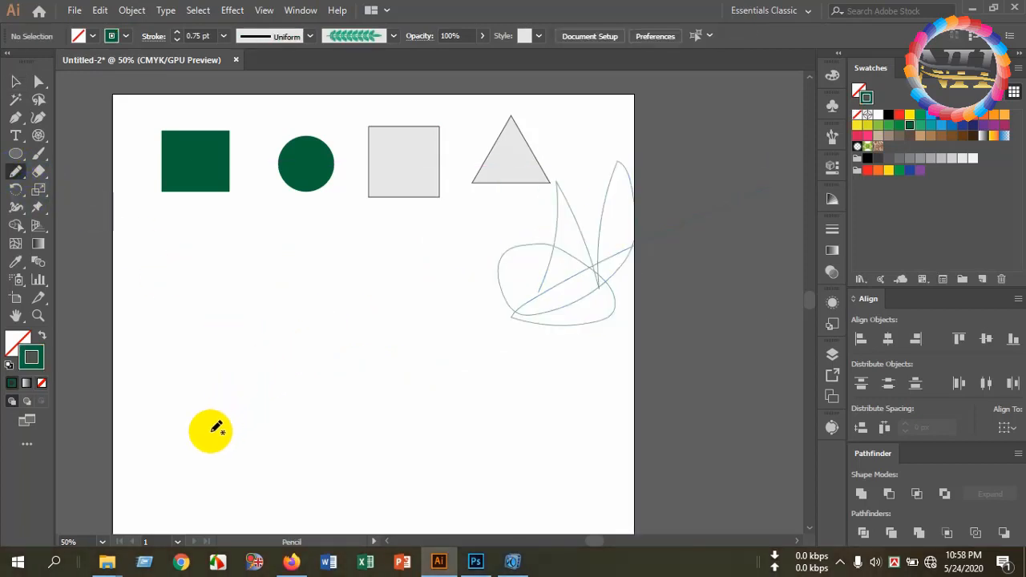
pyautogui.moveTo(209, 432)
pyautogui.mouseDown()
pyautogui.moveTo(232, 414)
pyautogui.moveTo(247, 352)
pyautogui.moveTo(237, 321)
pyautogui.moveTo(200, 284)
pyautogui.moveTo(225, 299)
pyautogui.moveTo(226, 281)
pyautogui.moveTo(249, 316)
pyautogui.moveTo(248, 265)
pyautogui.moveTo(231, 235)
pyautogui.moveTo(251, 257)
pyautogui.moveTo(268, 216)
pyautogui.moveTo(259, 294)
pyautogui.moveTo(293, 252)
pyautogui.moveTo(300, 259)
pyautogui.moveTo(265, 308)
pyautogui.moveTo(259, 344)
pyautogui.moveTo(258, 409)
pyautogui.moveTo(282, 440)
pyautogui.moveTo(250, 435)
pyautogui.moveTo(246, 419)
pyautogui.moveTo(237, 440)
pyautogui.moveTo(264, 438)
pyautogui.moveTo(242, 424)
pyautogui.moveTo(195, 439)
pyautogui.moveTo(213, 422)
pyautogui.mouseUp()
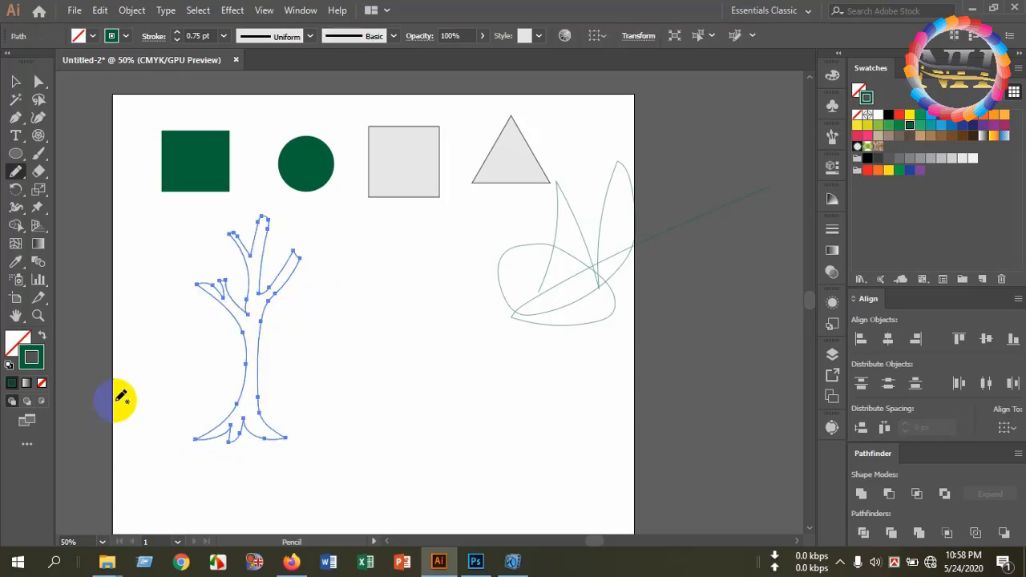
pyautogui.moveTo(890, 119)
pyautogui.mouseDown()
pyautogui.moveTo(987, 143)
pyautogui.moveTo(36, 353)
pyautogui.mouseUp()
pyautogui.click(42, 337)
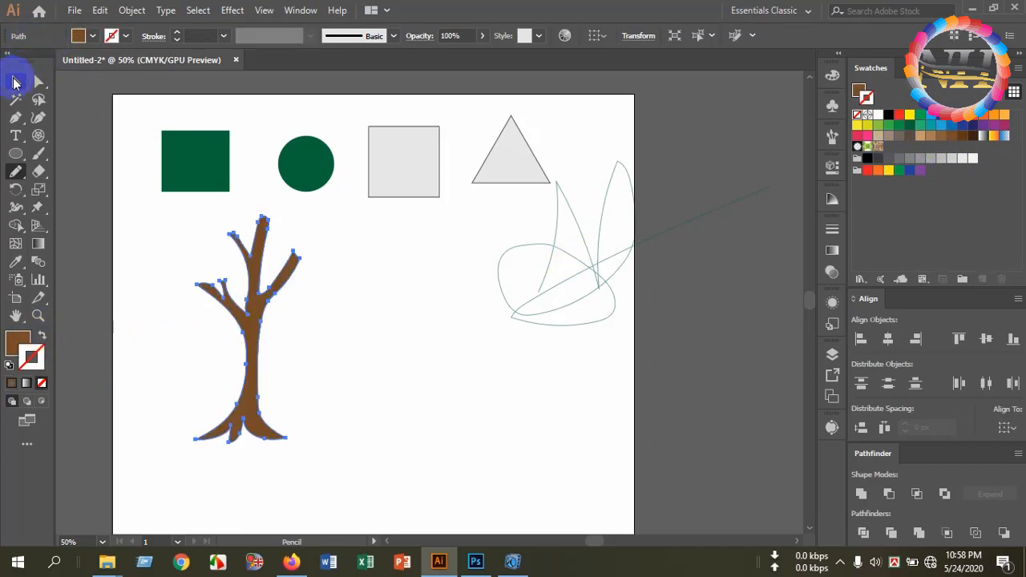
# Step: Move the brown tree below the green rectangle and scale it down slightly
pyautogui.click(15, 81)
pyautogui.click(267, 337)
pyautogui.moveTo(265, 329); pyautogui.dragTo(276, 356)
pyautogui.click(418, 386)
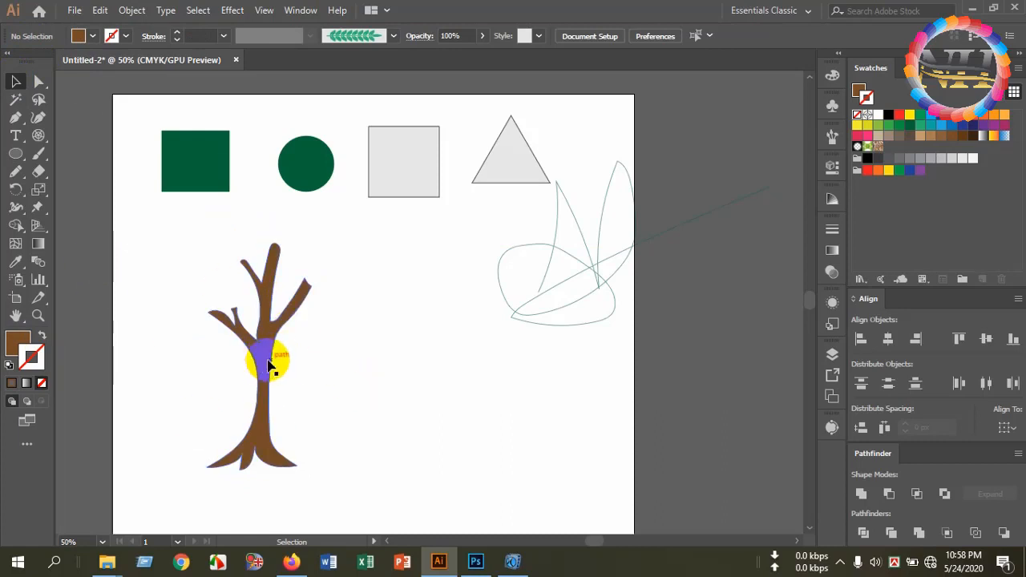
pyautogui.moveTo(269, 366); pyautogui.dragTo(227, 346)
pyautogui.moveTo(275, 454); pyautogui.dragTo(263, 425)
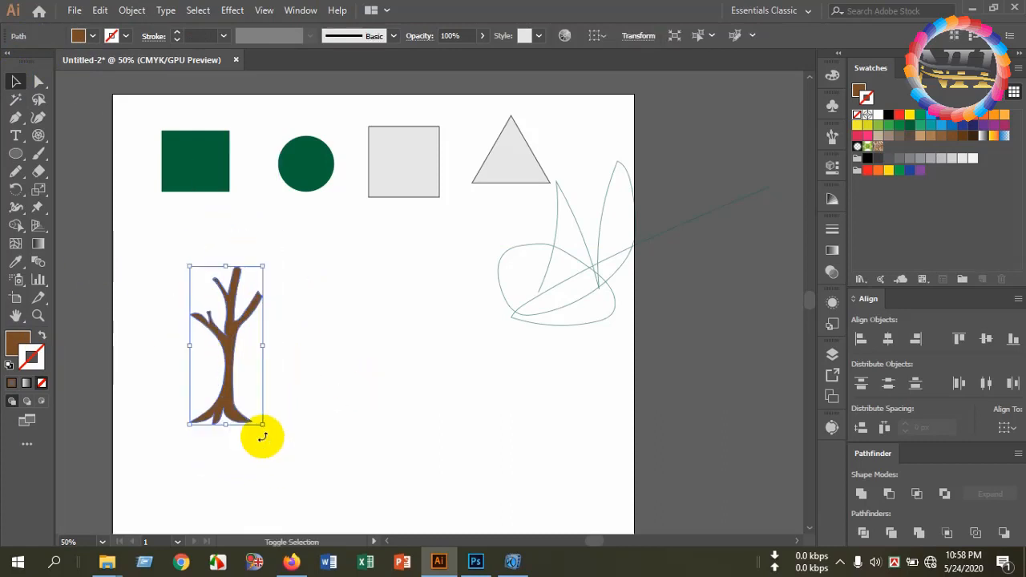
pyautogui.click(264, 435)
# Step: Draw a short, wavy, nearly vertical line beside the tree trunk with the Pencil tool
pyautogui.scroll(4, 223, 377)
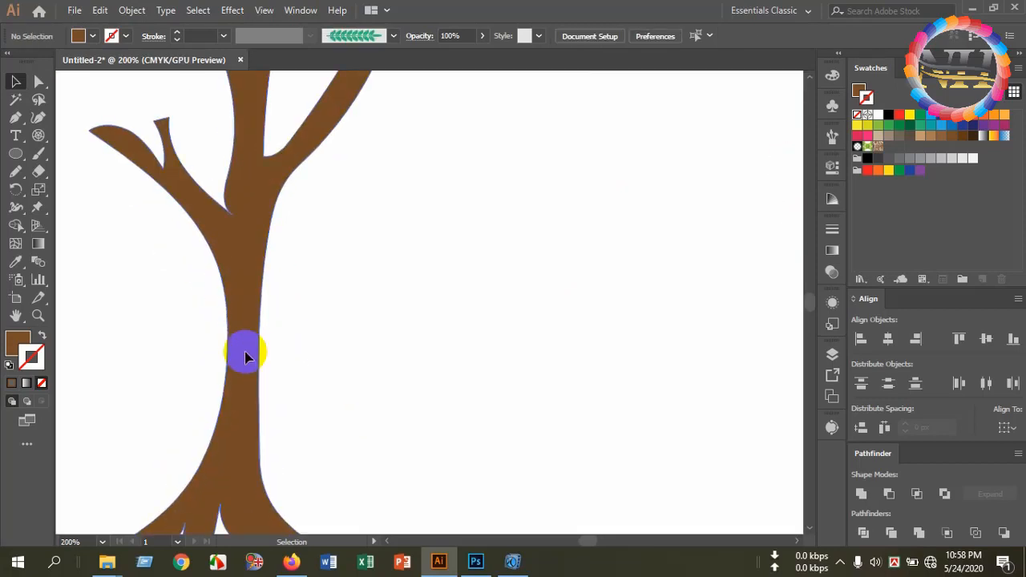
pyautogui.click(18, 176)
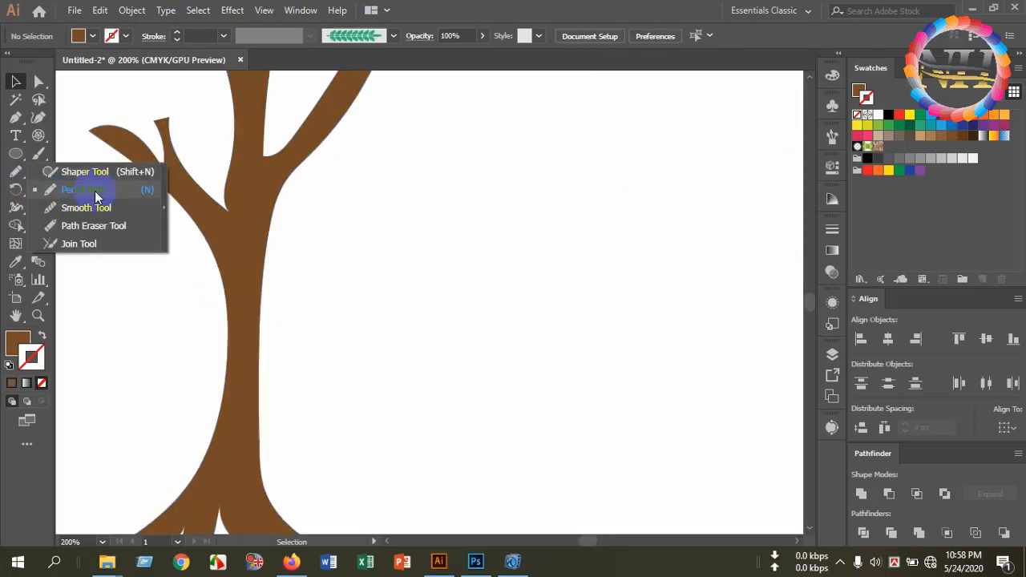
pyautogui.click(96, 193)
pyautogui.moveTo(378, 367); pyautogui.dragTo(399, 285)
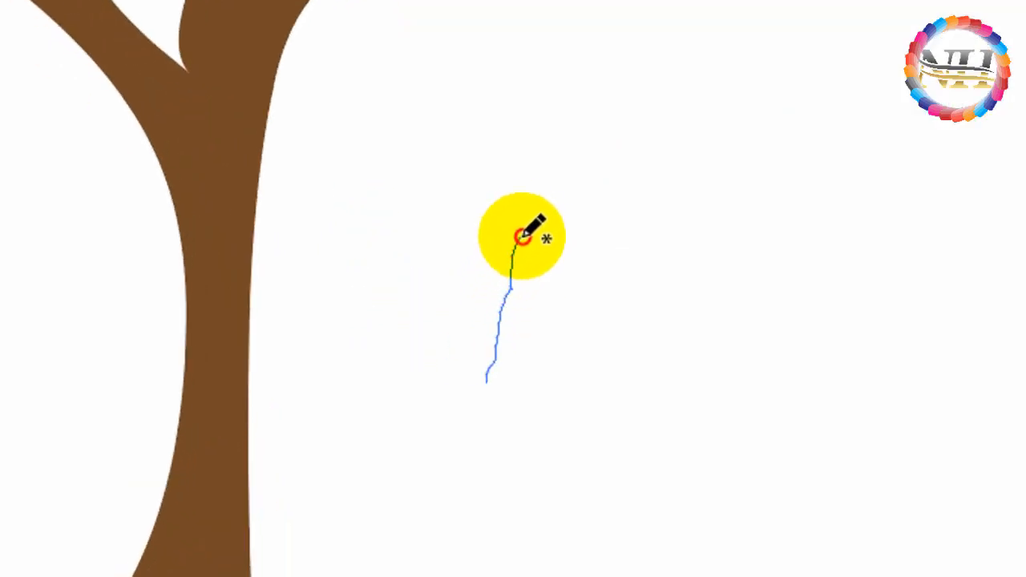
pyautogui.moveTo(522, 235); pyautogui.dragTo(532, 168)
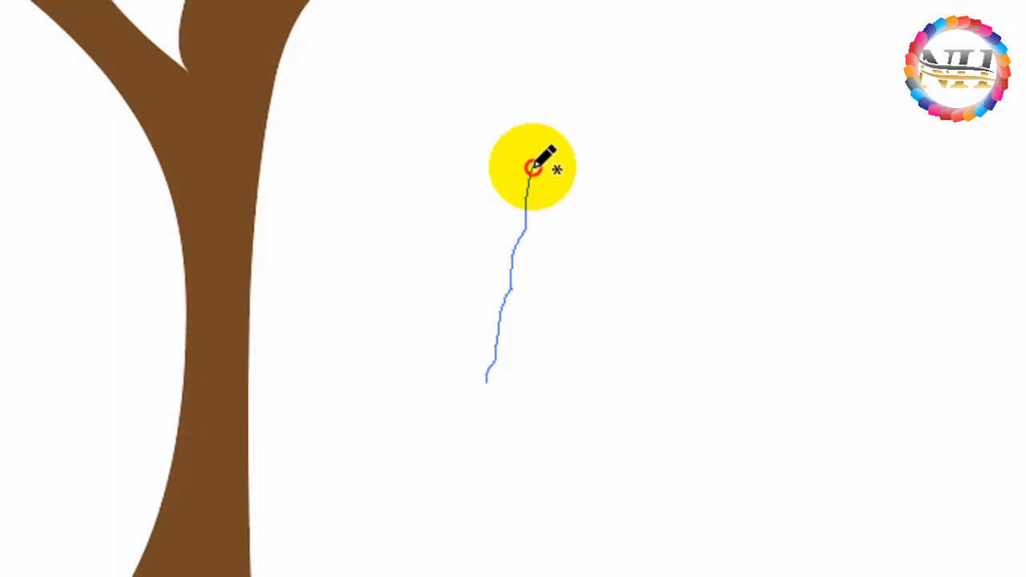
pyautogui.moveTo(532, 168); pyautogui.dragTo(532, 166)
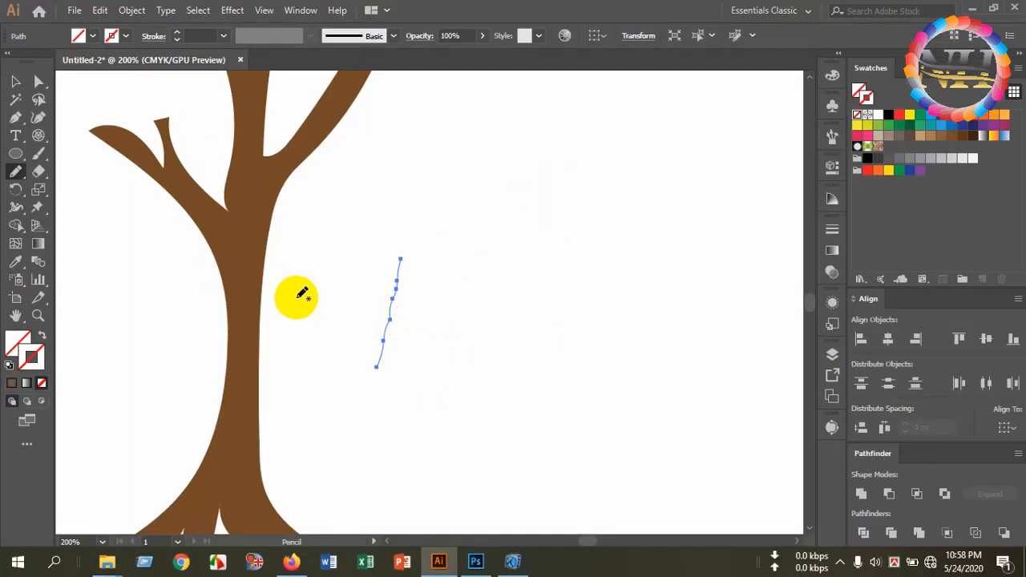
# Step: Set the Pencil tool's fidelity to the most accurate level and apply the options
pyautogui.doubleClick(16, 172)
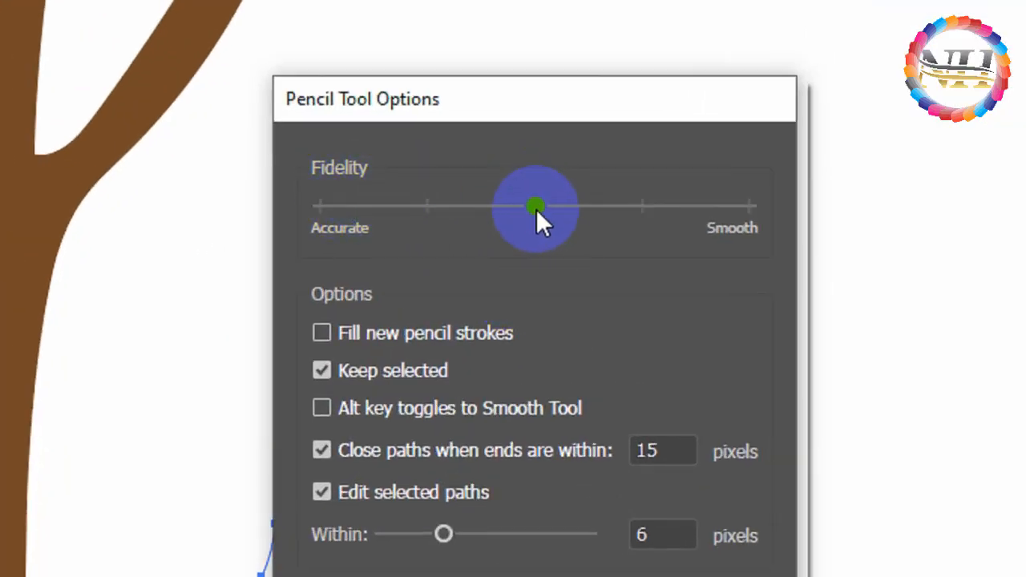
pyautogui.moveTo(536, 209); pyautogui.dragTo(334, 207)
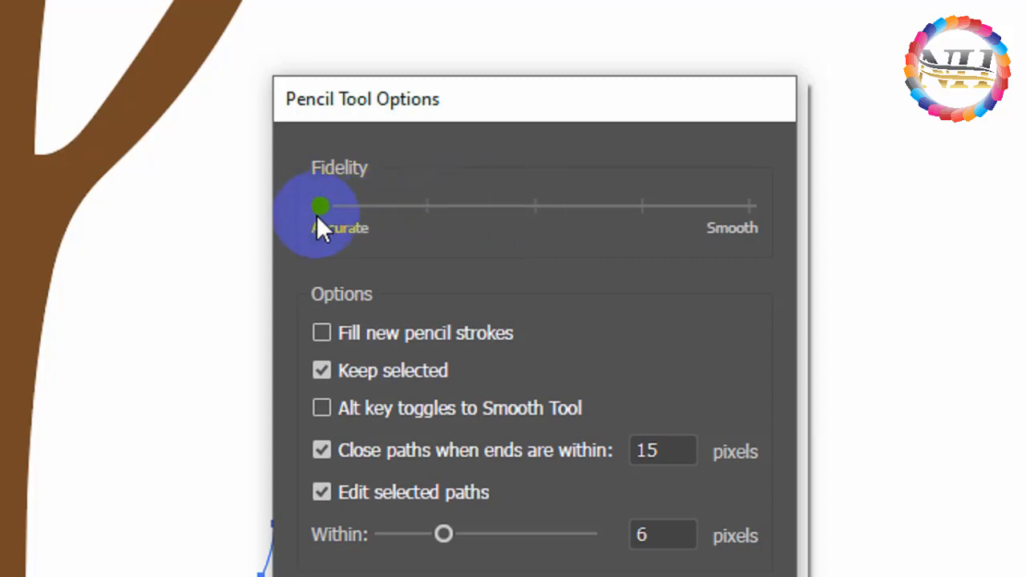
pyautogui.moveTo(412, 107)
pyautogui.mouseDown()
pyautogui.moveTo(432, 136)
pyautogui.moveTo(537, 85)
pyautogui.mouseUp()
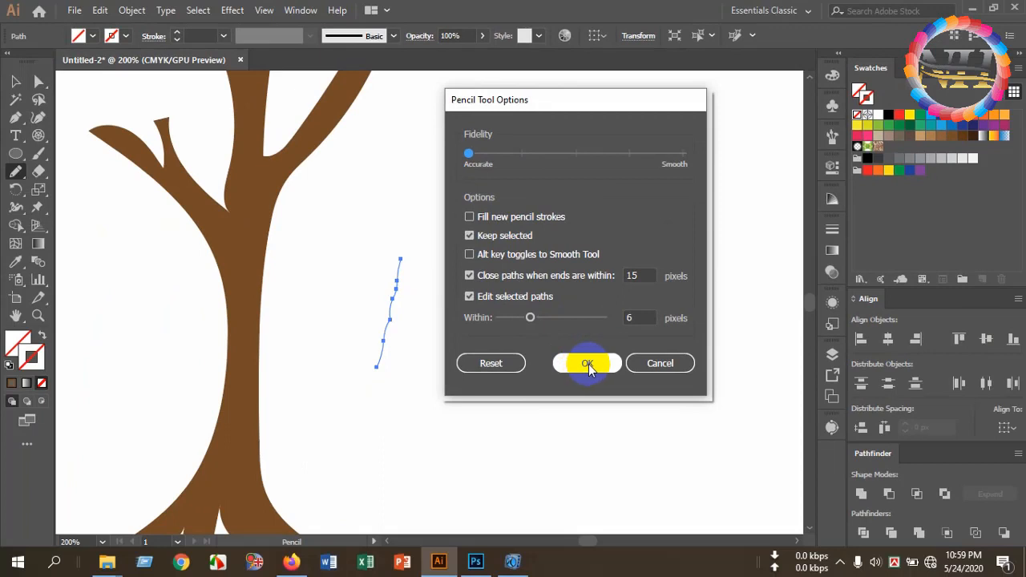
pyautogui.click(589, 364)
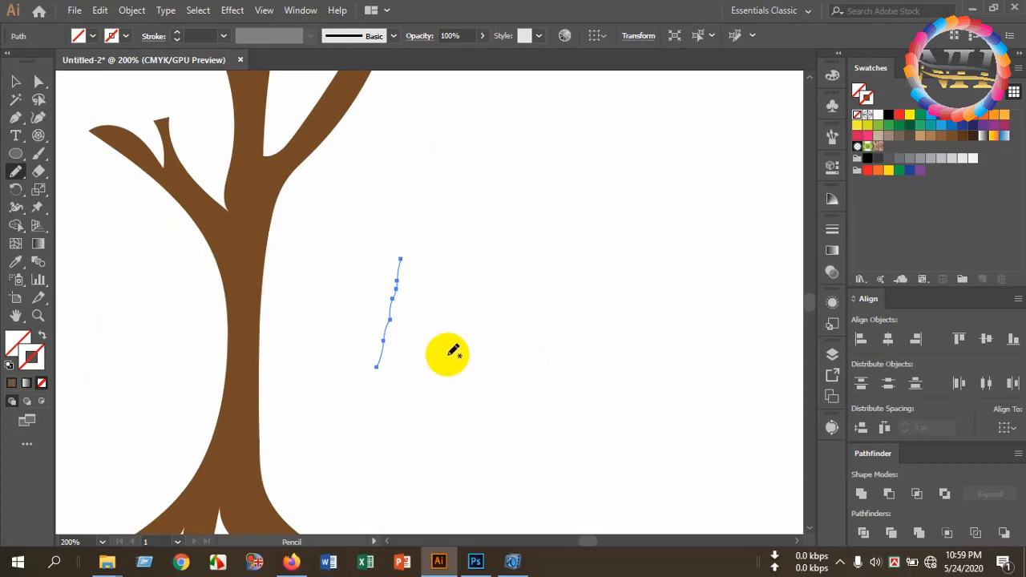
# Step: Draw a wavy diagonal line beside the tree trunk with the Pencil tool and give it a 0.75 pt brown stroke
pyautogui.moveTo(451, 355); pyautogui.dragTo(525, 171)
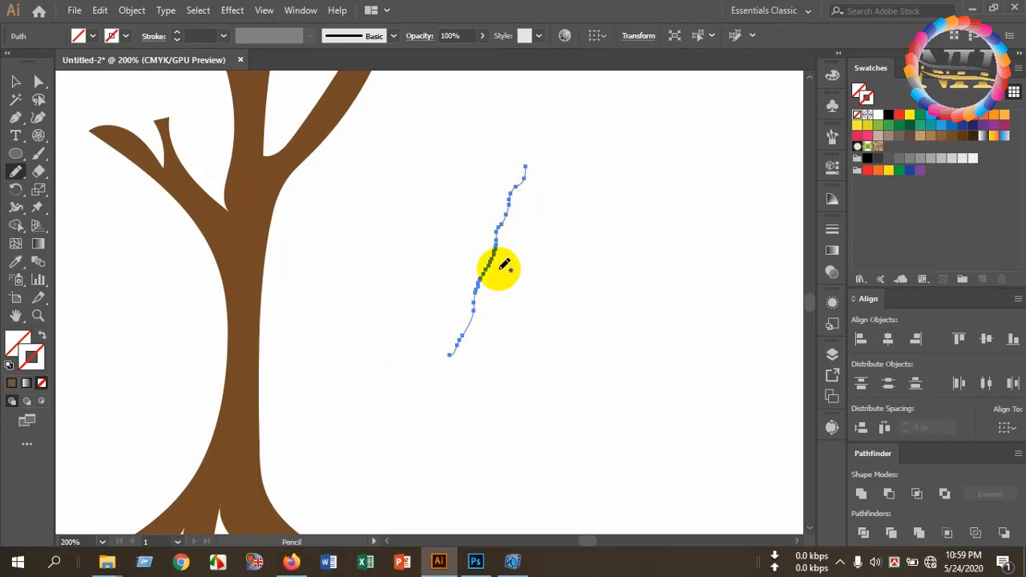
pyautogui.click(178, 35)
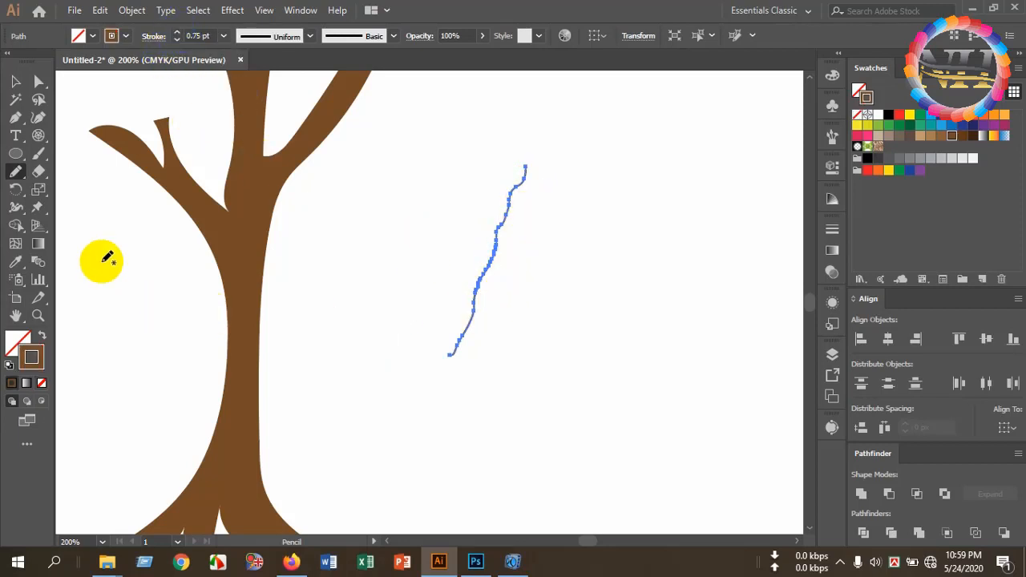
# Step: Set the Pencil tool's fidelity to the smoothest level and draw a diagonal line to the right of the wavy line
pyautogui.click(16, 172)
pyautogui.doubleClick(16, 172)
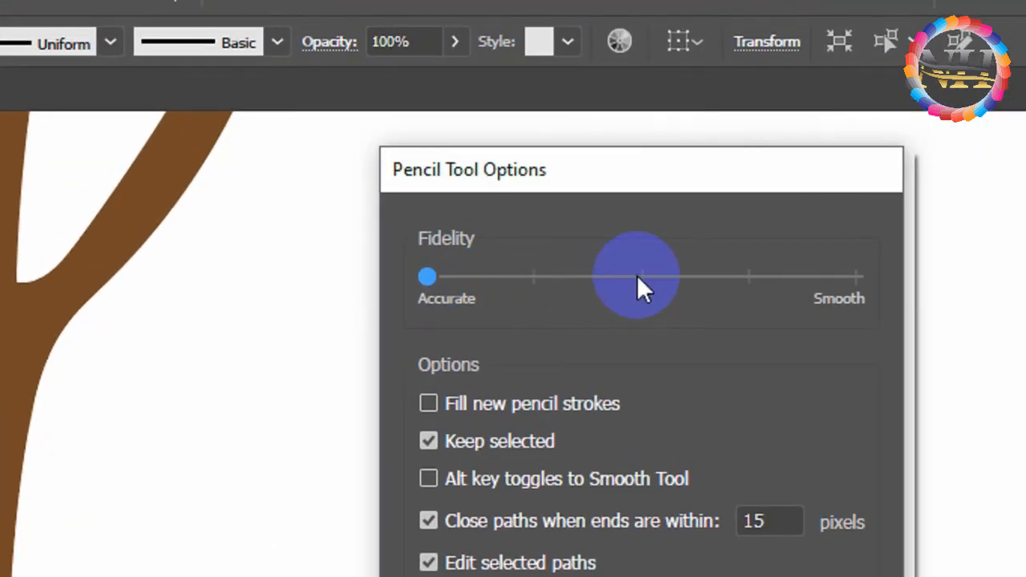
pyautogui.click(639, 276)
pyautogui.click(855, 276)
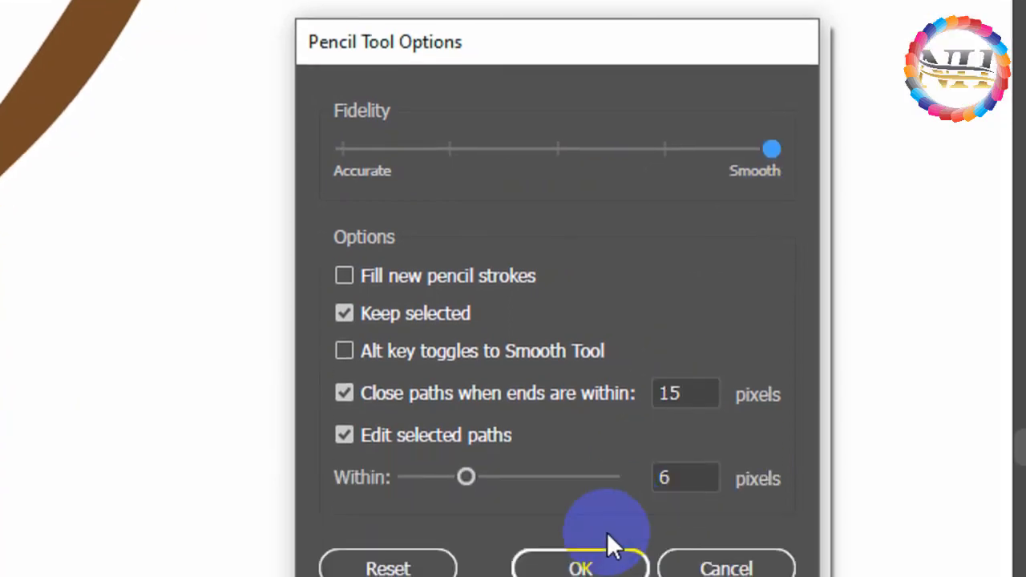
pyautogui.click(607, 546)
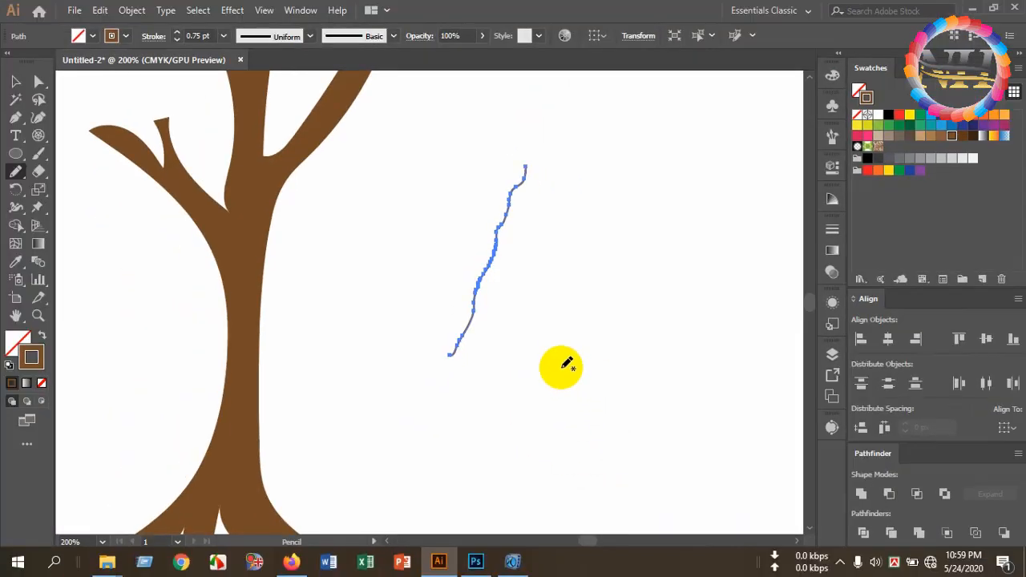
pyautogui.moveTo(553, 388); pyautogui.dragTo(598, 228)
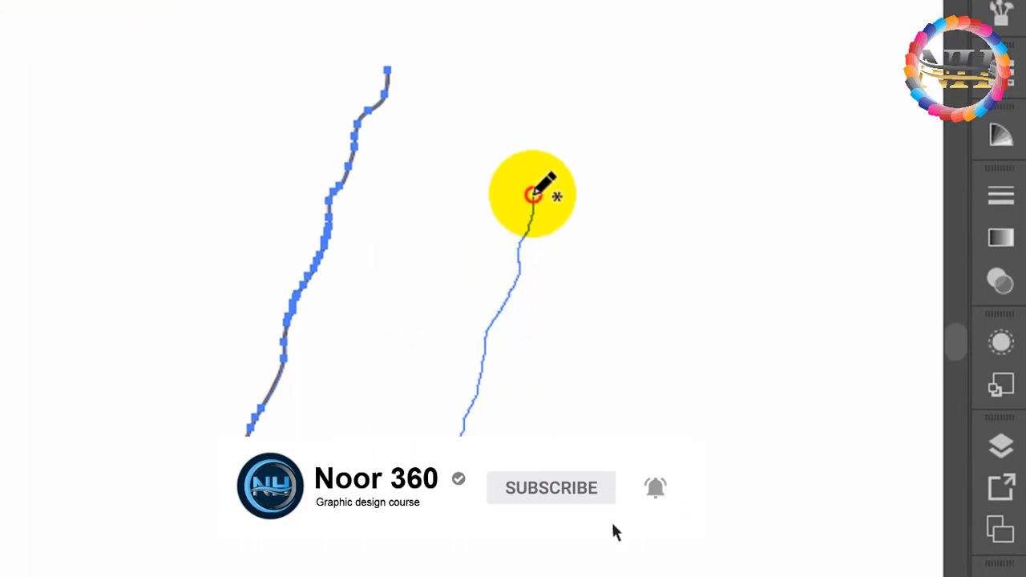
pyautogui.moveTo(533, 195); pyautogui.dragTo(535, 189)
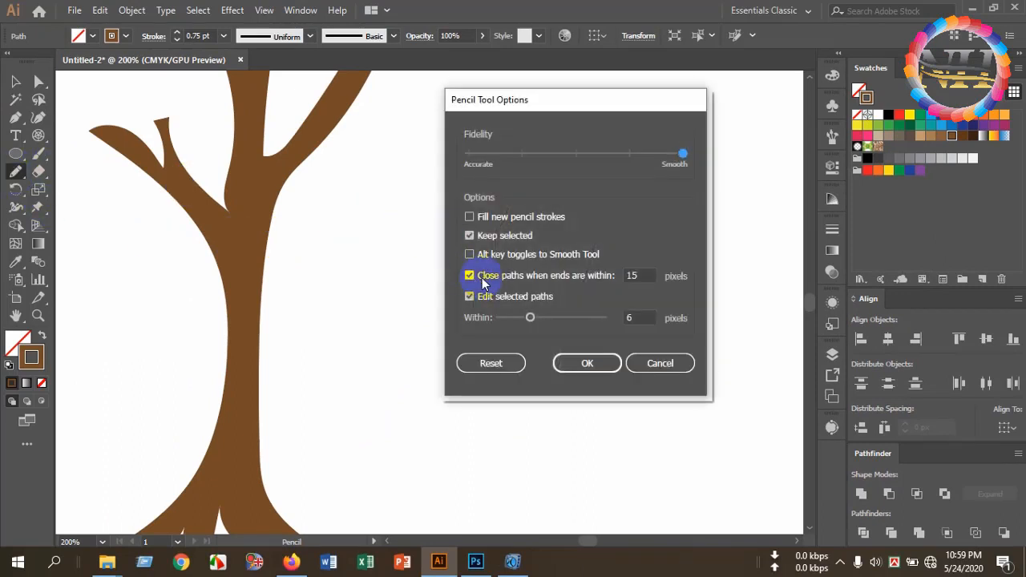
# Step: Draw a closed rounded loop between the trunk and the wavy line, ending the stroke within 15 pixels of its start
pyautogui.moveTo(551, 95); pyautogui.dragTo(744, 81)
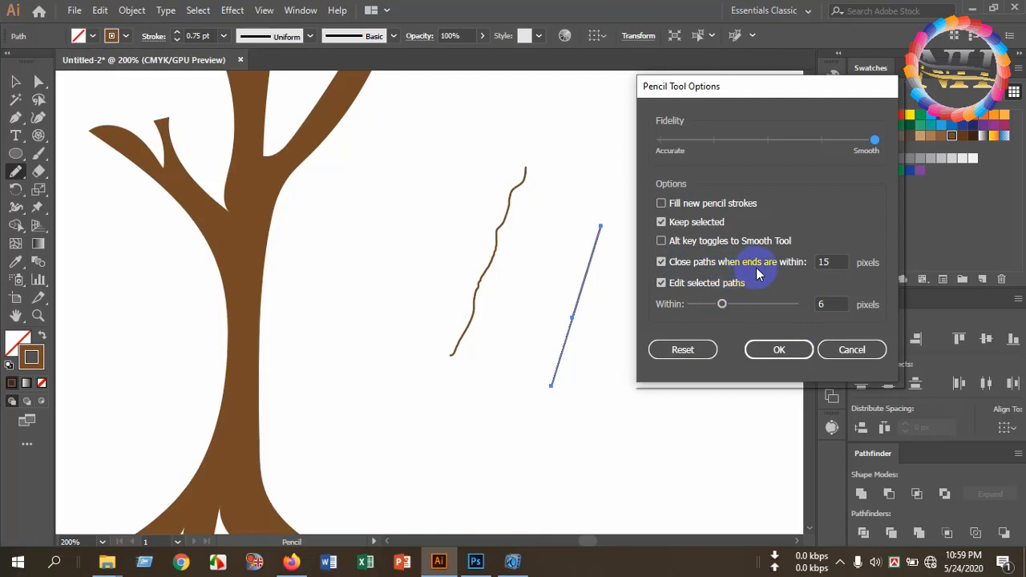
pyautogui.click(782, 349)
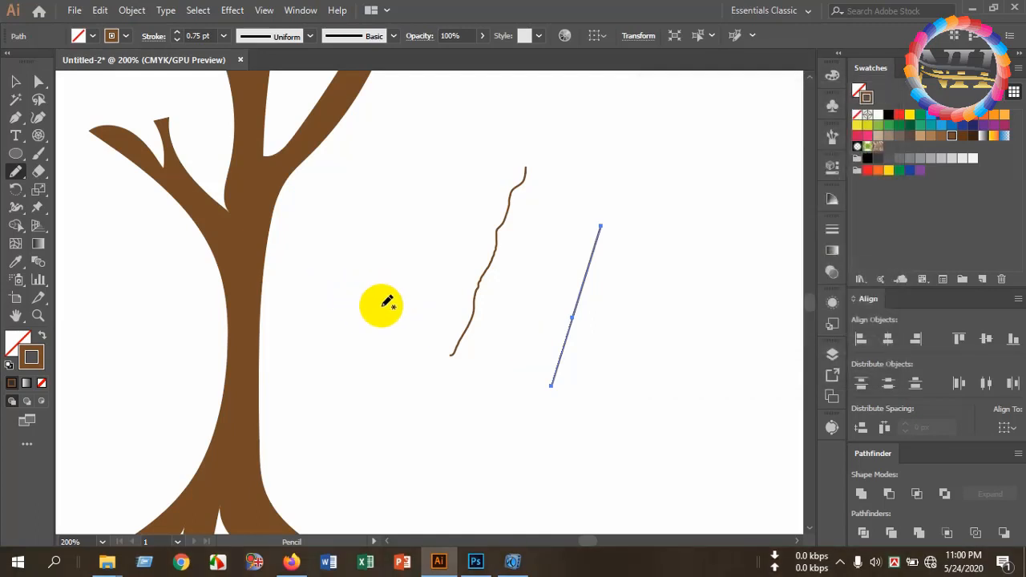
pyautogui.moveTo(365, 319)
pyautogui.mouseDown()
pyautogui.moveTo(343, 300)
pyautogui.moveTo(318, 241)
pyautogui.moveTo(339, 205)
pyautogui.moveTo(393, 193)
pyautogui.moveTo(422, 203)
pyautogui.moveTo(435, 248)
pyautogui.moveTo(426, 297)
pyautogui.moveTo(403, 327)
pyautogui.moveTo(373, 324)
pyautogui.mouseUp()
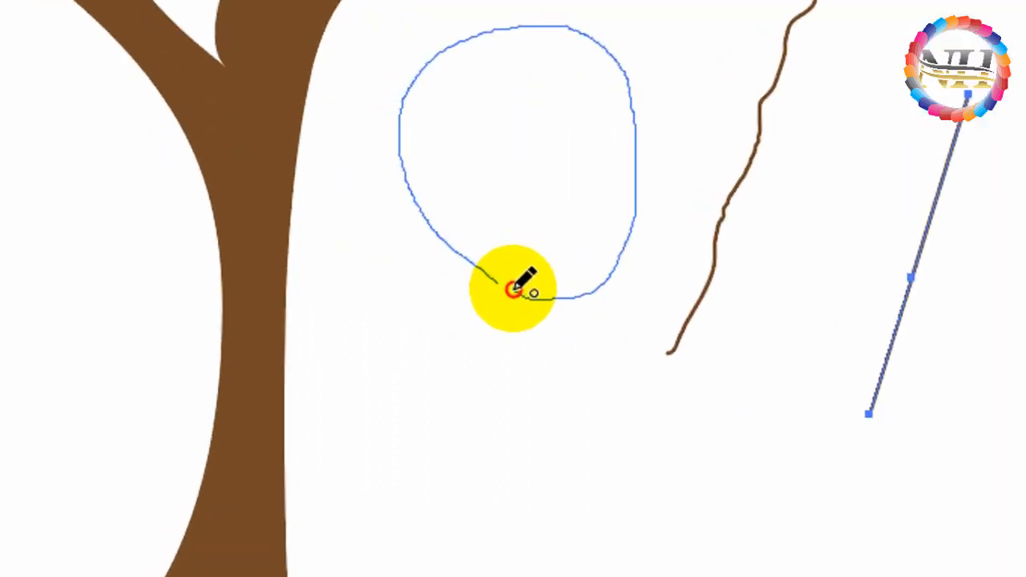
pyautogui.moveTo(514, 290); pyautogui.dragTo(517, 295)
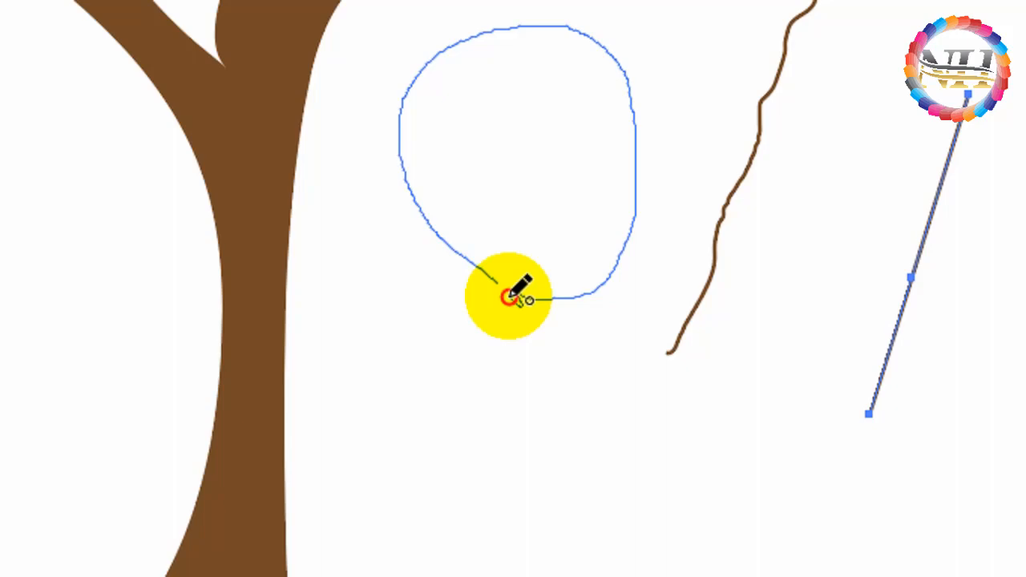
pyautogui.moveTo(509, 296); pyautogui.dragTo(513, 297)
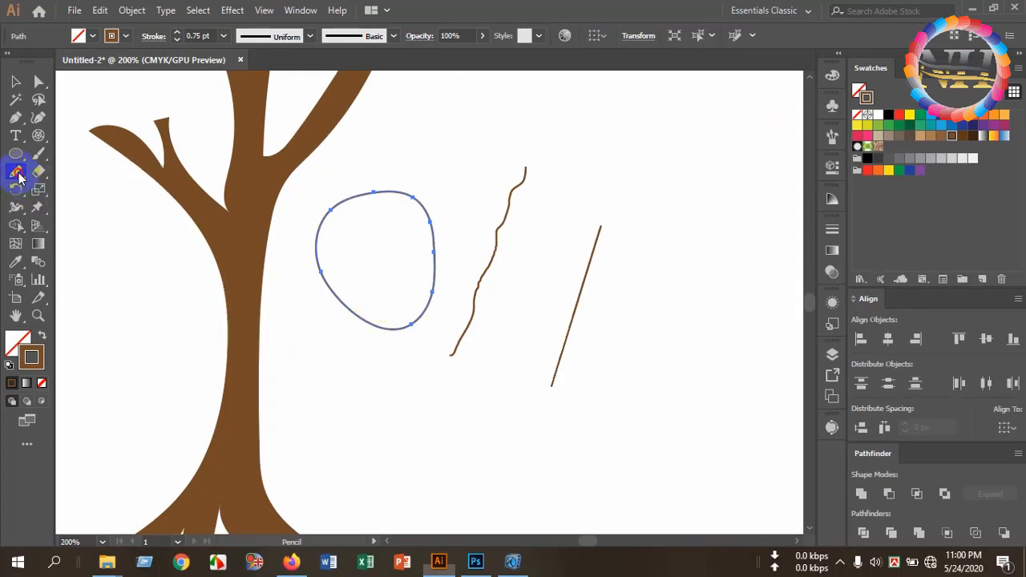
# Step: Set the Pencil tool to close paths when ends are within 12 pixels and its fidelity to the middle level
pyautogui.doubleClick(17, 174)
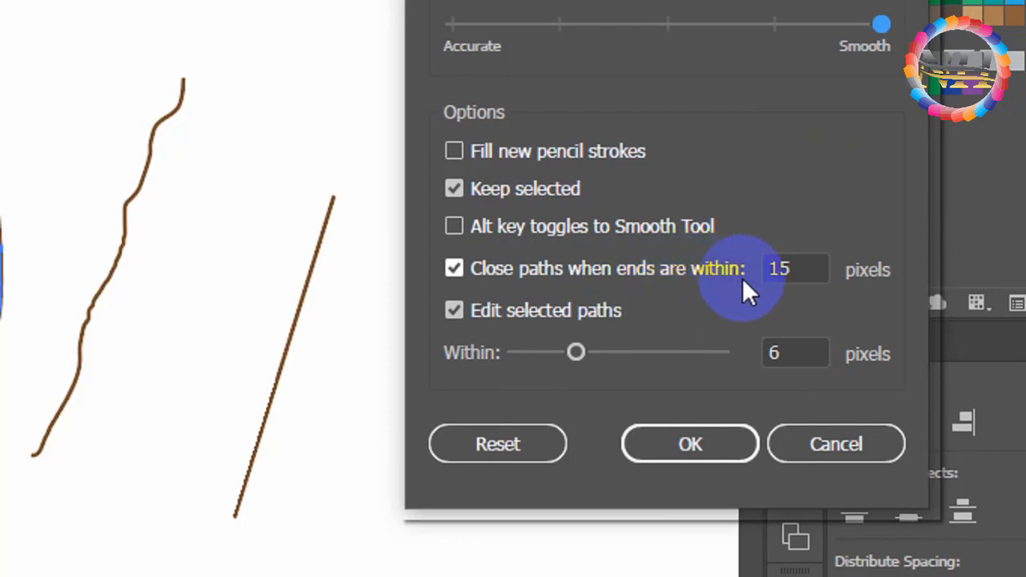
pyautogui.click(790, 270)
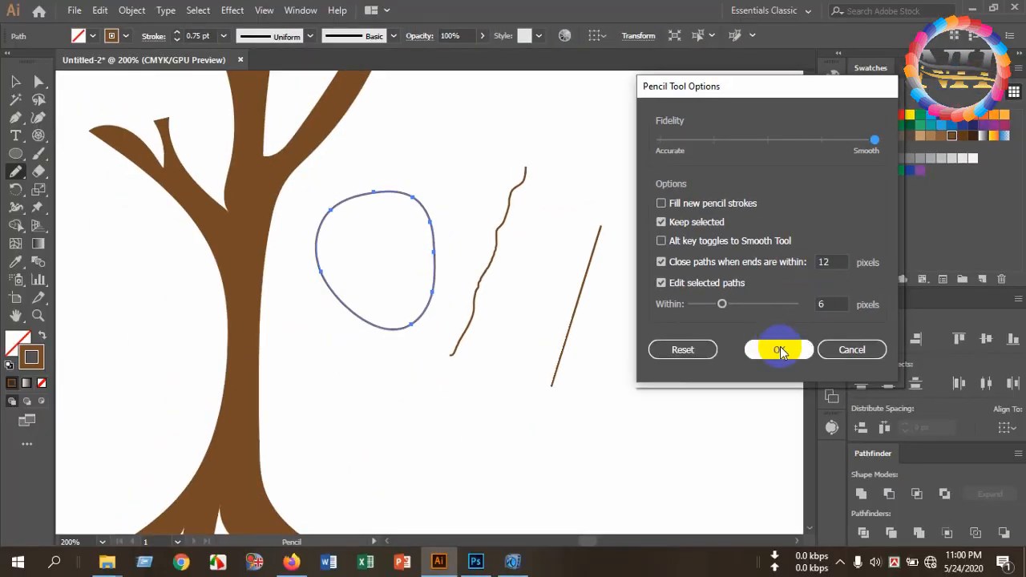
pyautogui.click(661, 442)
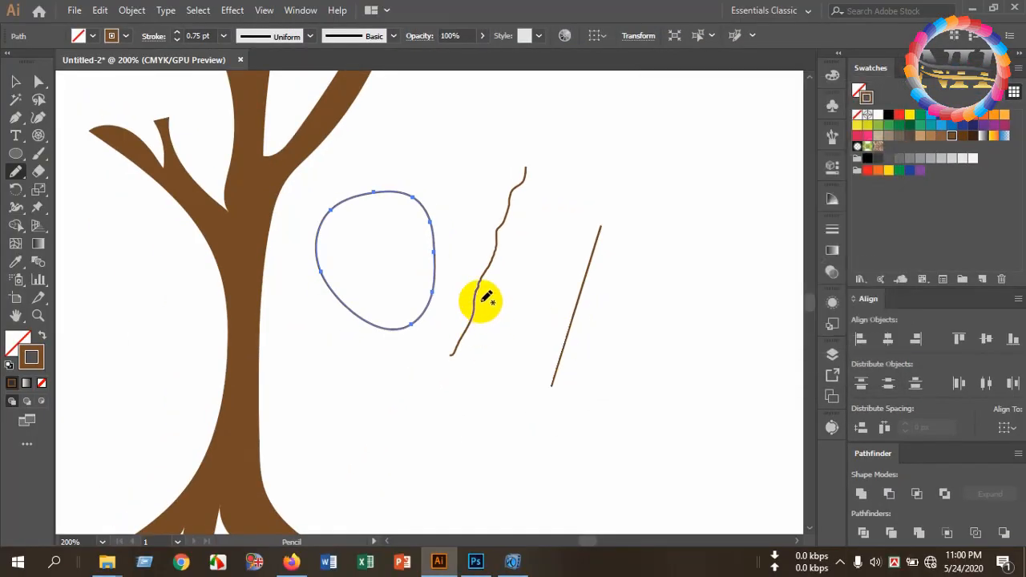
pyautogui.doubleClick(16, 173)
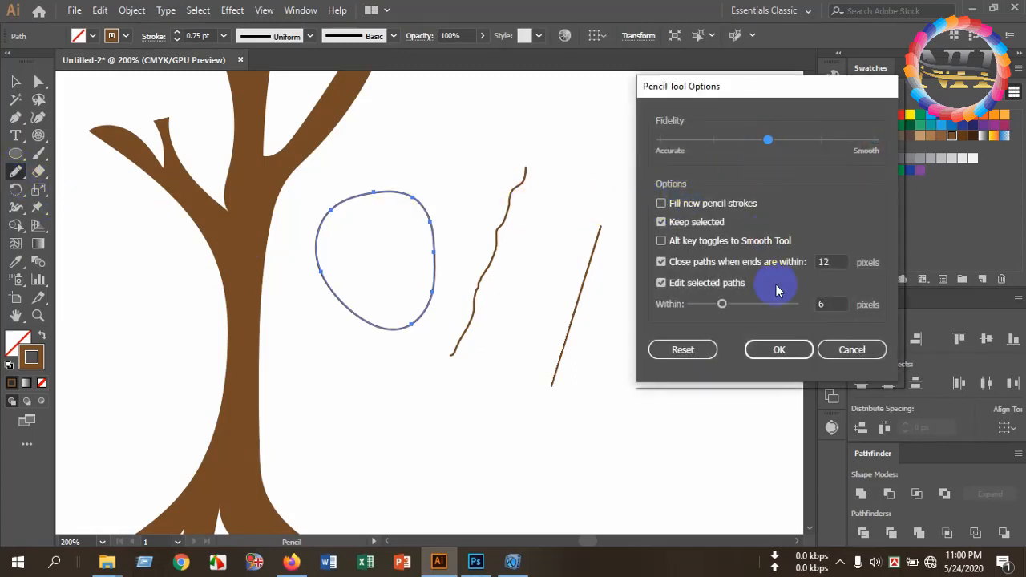
pyautogui.click(781, 351)
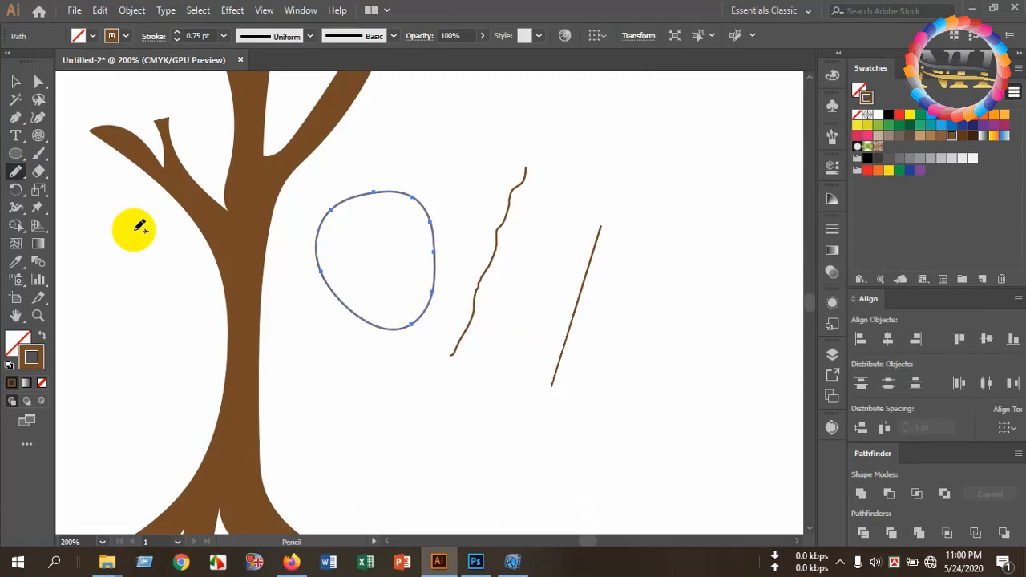
# Step: Try to smooth the wavy line with the Smooth tool while the rounded loop is selected
pyautogui.moveTo(23, 178); pyautogui.dragTo(99, 209)
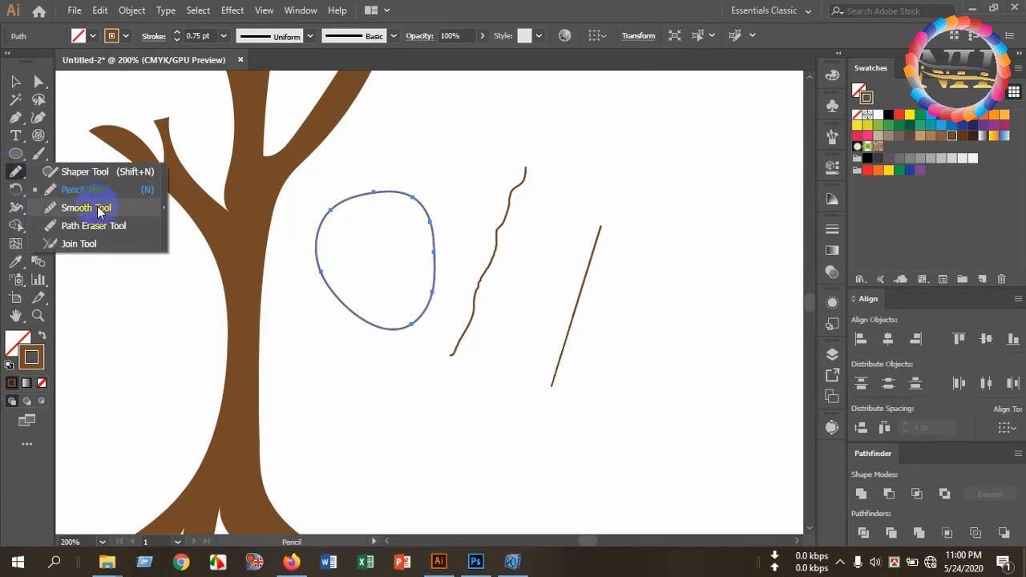
pyautogui.moveTo(97, 206); pyautogui.dragTo(97, 207)
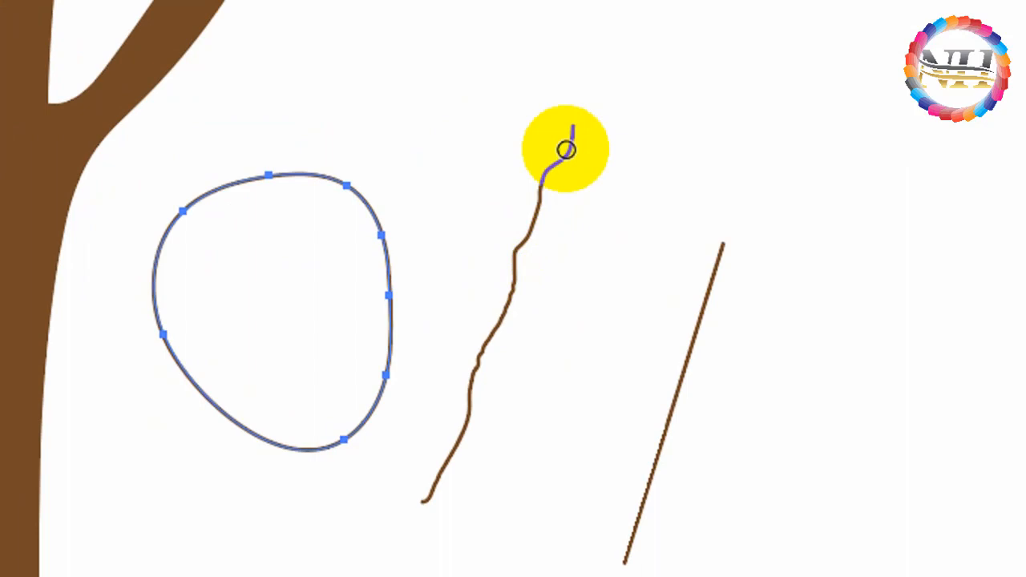
pyautogui.moveTo(522, 182); pyautogui.dragTo(522, 184)
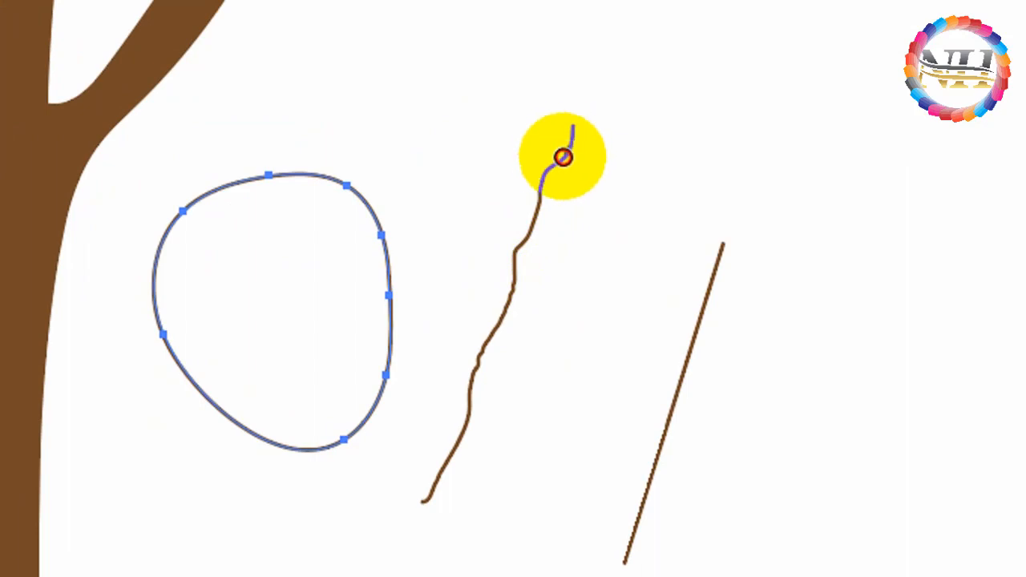
pyautogui.moveTo(564, 158); pyautogui.dragTo(449, 445)
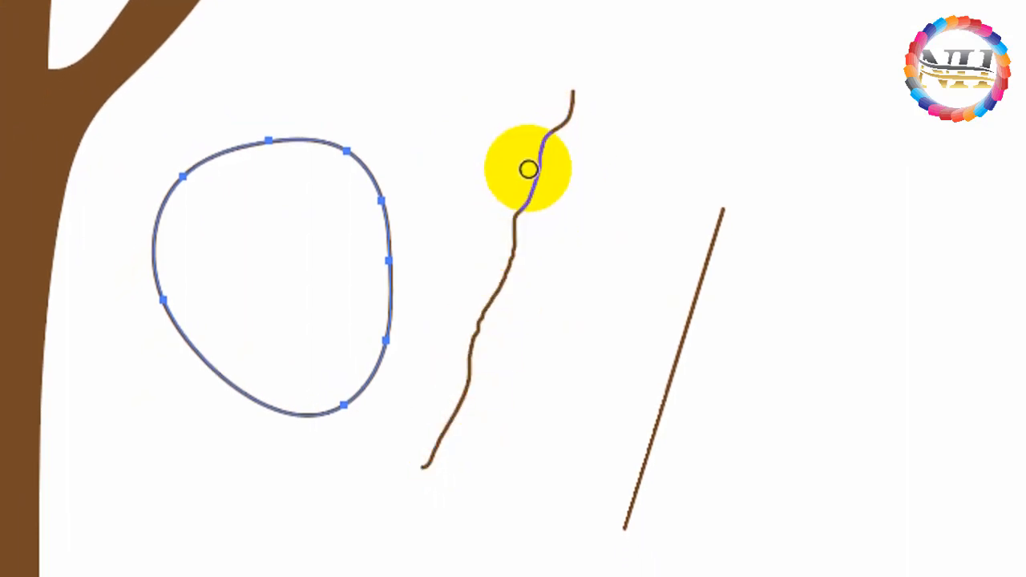
pyautogui.moveTo(528, 170)
pyautogui.mouseDown()
pyautogui.moveTo(488, 280)
pyautogui.moveTo(524, 204)
pyautogui.moveTo(505, 272)
pyautogui.mouseUp()
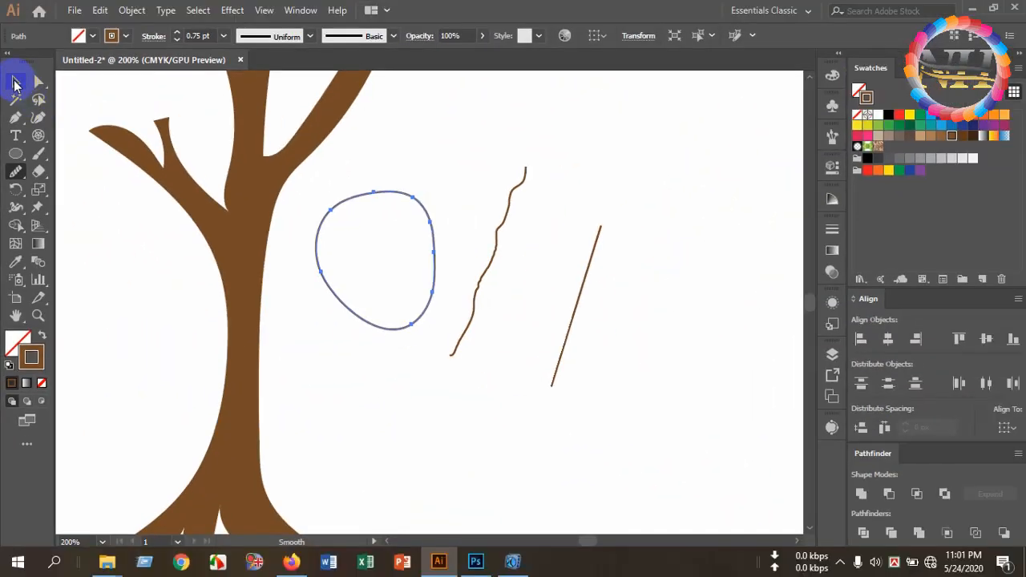
# Step: Select the wavy line and smooth it into a gentle curve with repeated Smooth tool strokes along its length
pyautogui.click(14, 83)
pyautogui.click(495, 243)
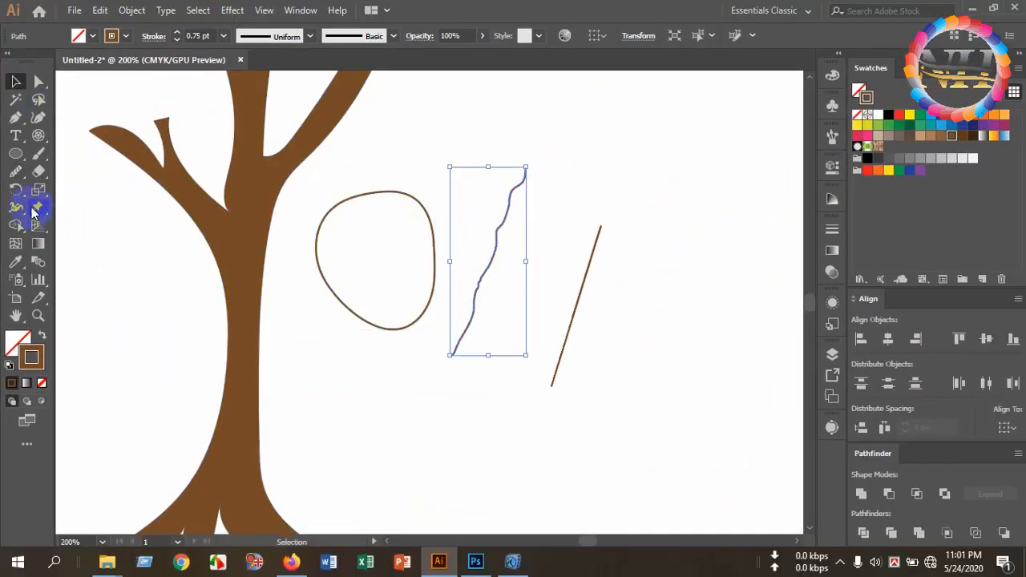
pyautogui.click(16, 170)
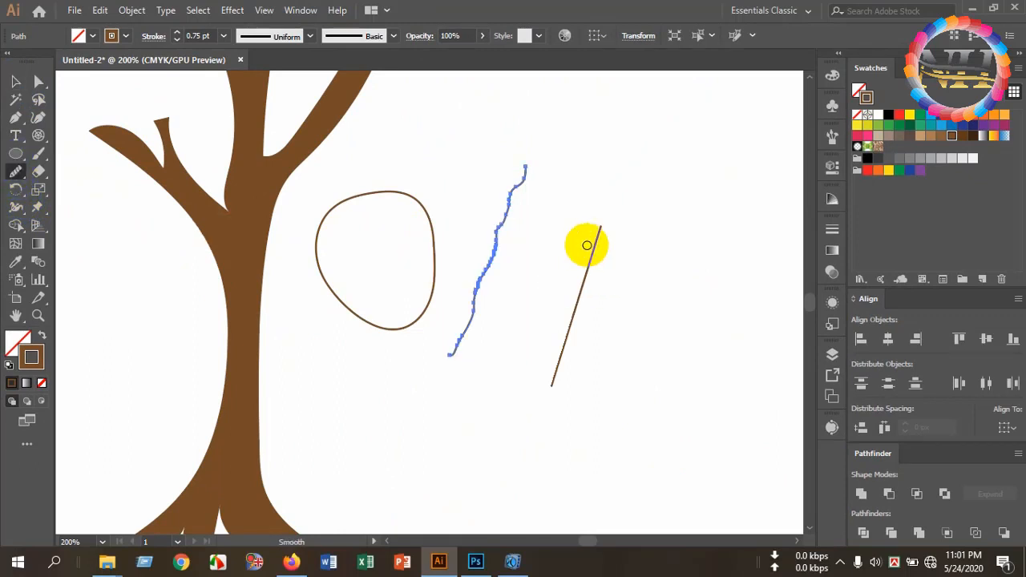
pyautogui.moveTo(517, 184)
pyautogui.mouseDown()
pyautogui.moveTo(483, 286)
pyautogui.moveTo(520, 174)
pyautogui.moveTo(460, 340)
pyautogui.mouseUp()
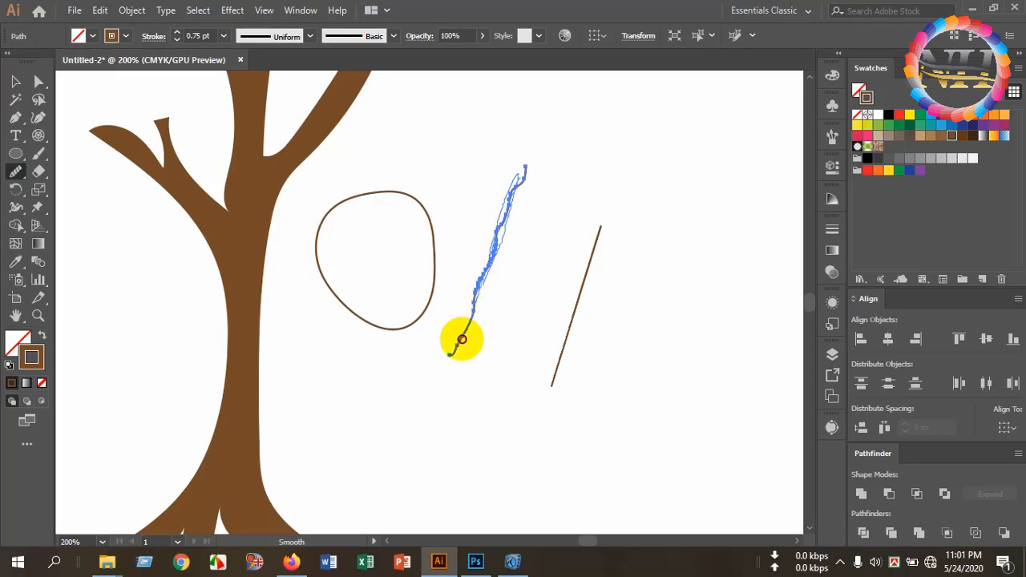
pyautogui.moveTo(522, 172)
pyautogui.mouseDown()
pyautogui.moveTo(486, 264)
pyautogui.moveTo(521, 170)
pyautogui.moveTo(474, 266)
pyautogui.moveTo(534, 172)
pyautogui.moveTo(486, 241)
pyautogui.moveTo(517, 176)
pyautogui.moveTo(511, 227)
pyautogui.mouseUp()
pyautogui.moveTo(505, 191)
pyautogui.mouseDown()
pyautogui.moveTo(546, 212)
pyautogui.moveTo(508, 191)
pyautogui.moveTo(516, 180)
pyautogui.moveTo(466, 319)
pyautogui.moveTo(475, 352)
pyautogui.moveTo(462, 340)
pyautogui.moveTo(449, 379)
pyautogui.mouseUp()
pyautogui.moveTo(461, 341); pyautogui.dragTo(451, 376)
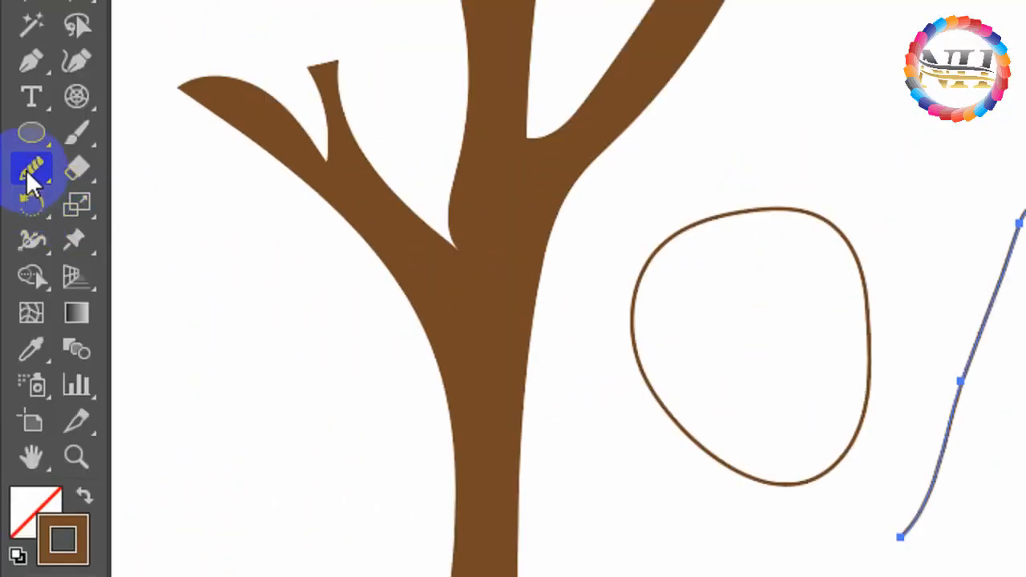
# Step: Select the smoothed curve and split it near its middle with the Path Eraser tool
pyautogui.click(27, 165)
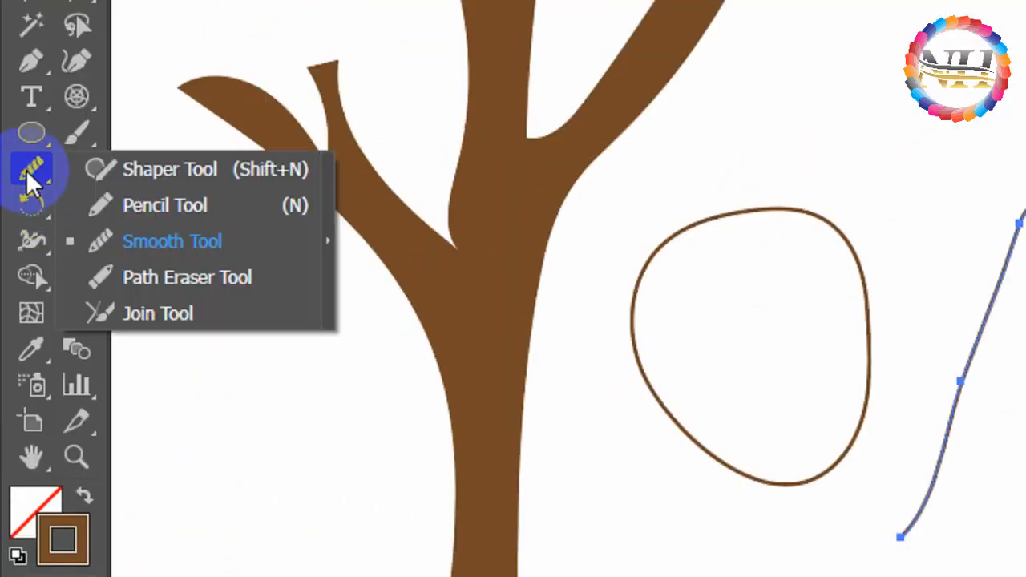
pyautogui.click(155, 280)
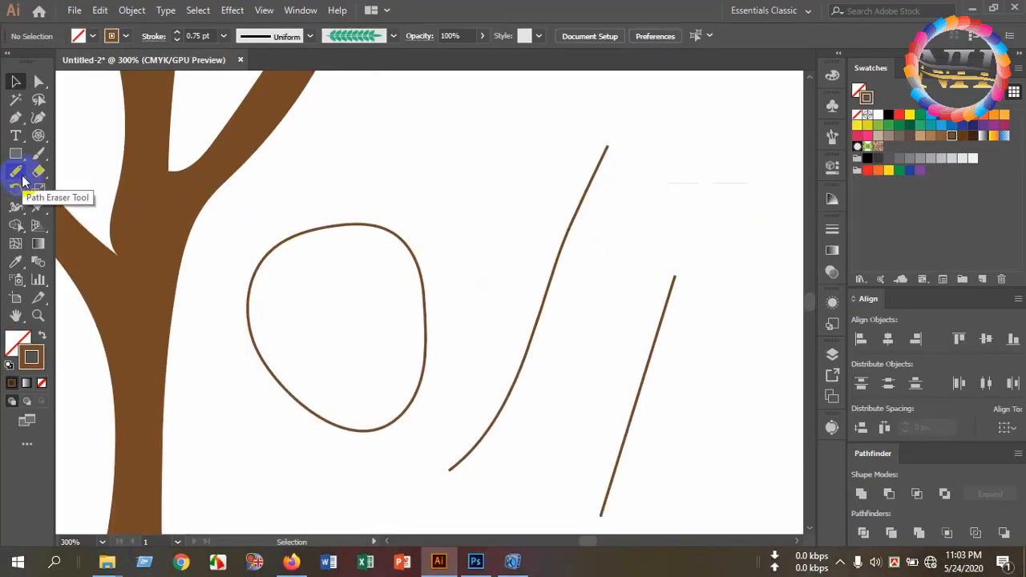
pyautogui.moveTo(16, 171); pyautogui.dragTo(83, 227)
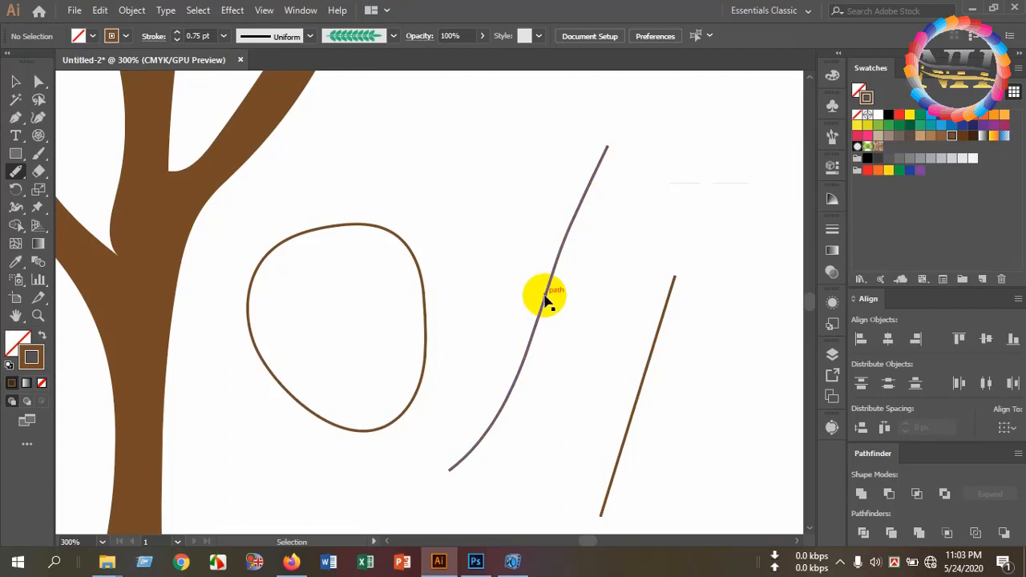
pyautogui.keyDown('ctrl'); pyautogui.click(546, 299); pyautogui.keyUp('ctrl')
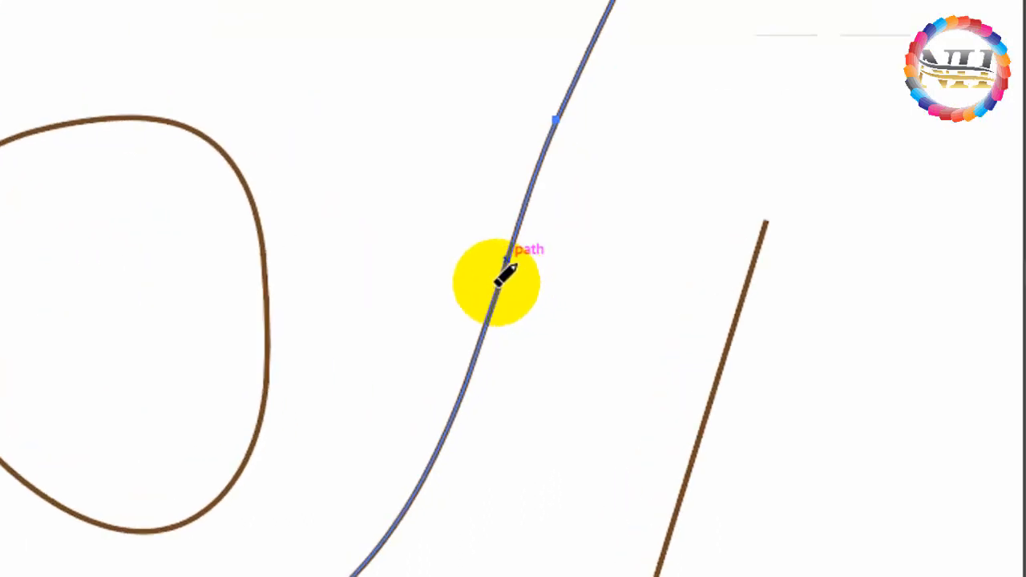
pyautogui.scroll(4, 497, 287)
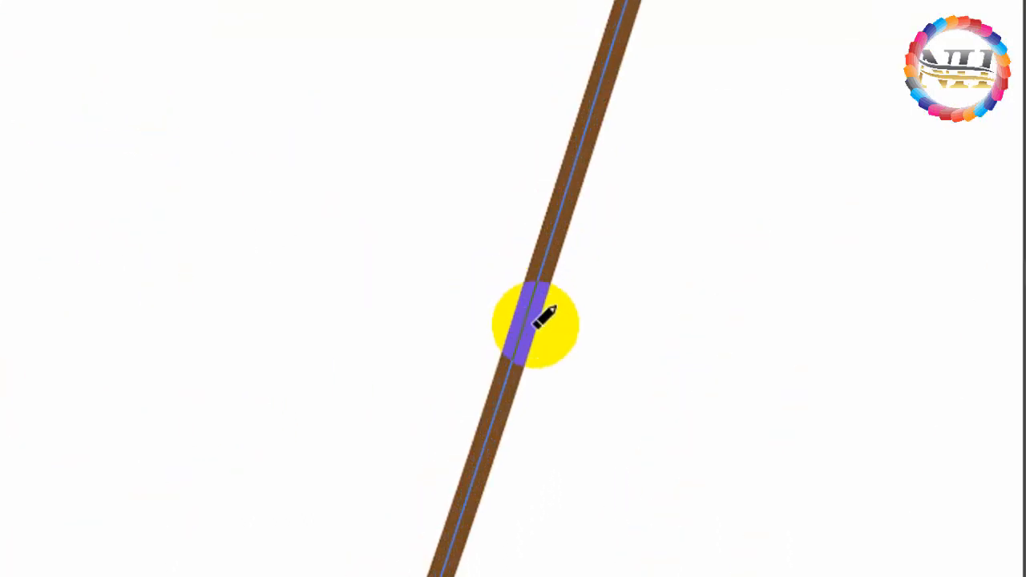
pyautogui.moveTo(519, 305); pyautogui.dragTo(562, 320)
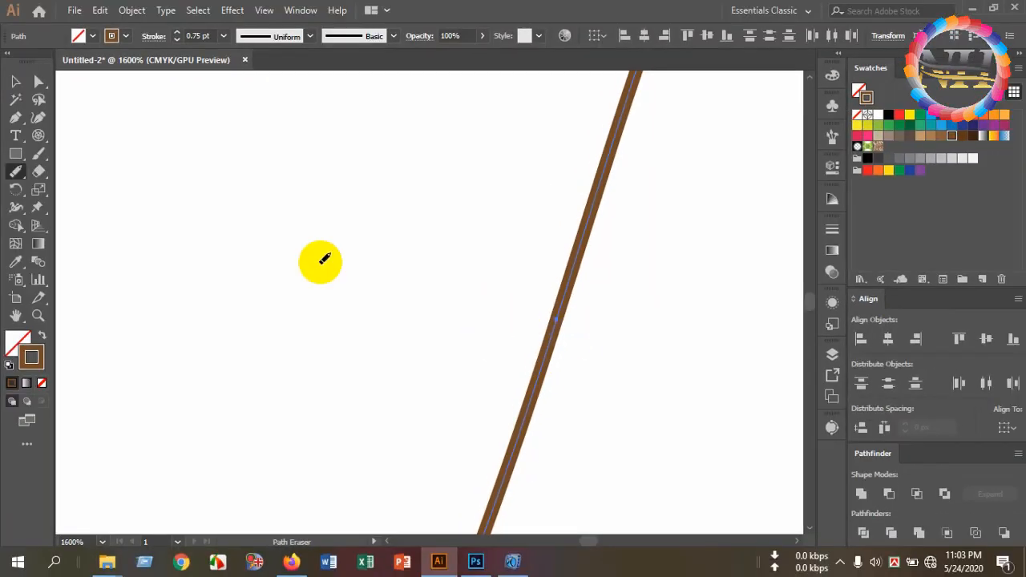
# Step: Move the upper and lower pieces of the split curve apart and deselect them
pyautogui.moveTo(589, 294); pyautogui.dragTo(538, 184)
pyautogui.moveTo(525, 375); pyautogui.dragTo(416, 325)
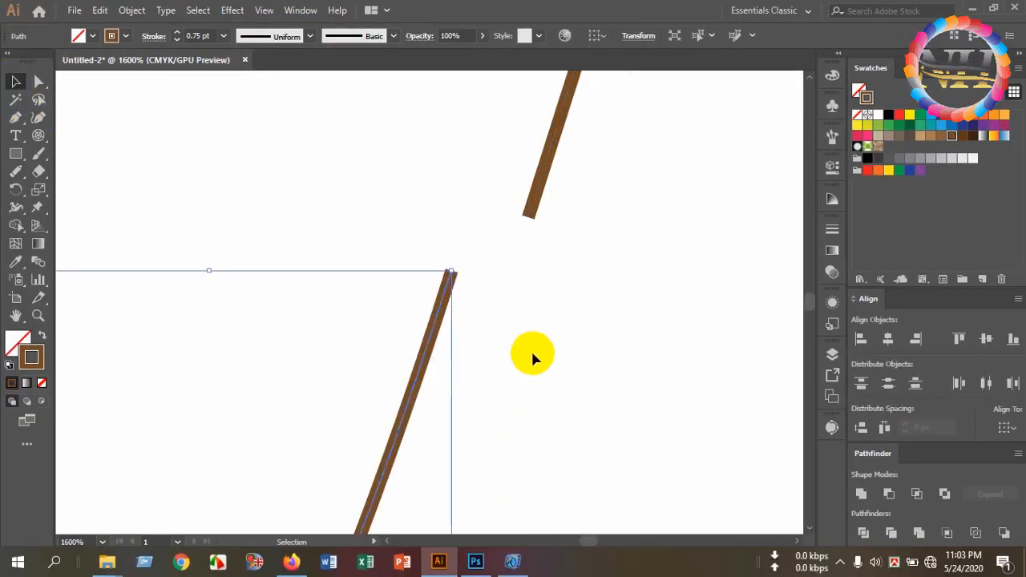
pyautogui.click(531, 349)
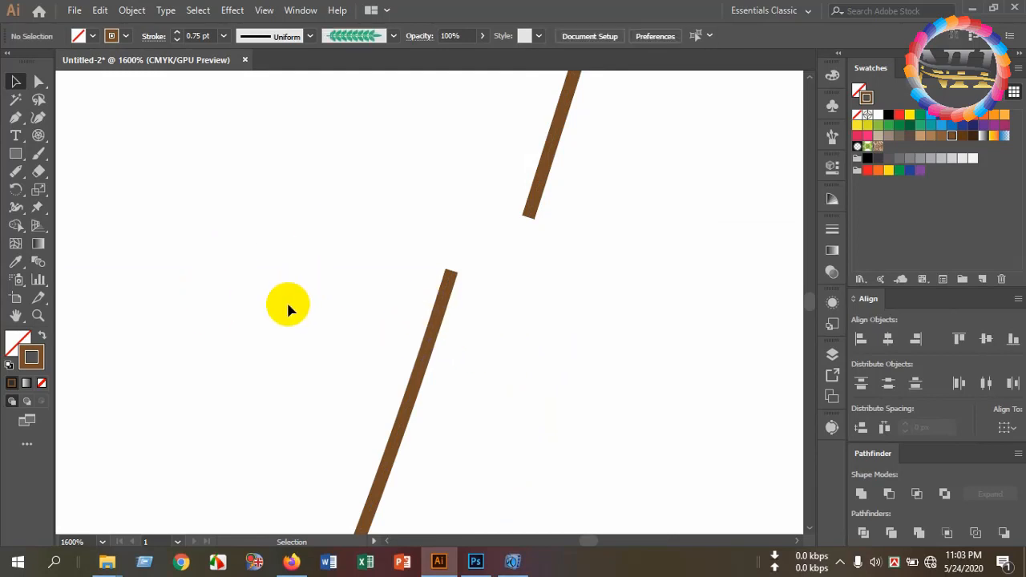
pyautogui.scroll(-1, 286, 300)
pyautogui.scroll(-4, 265, 287)
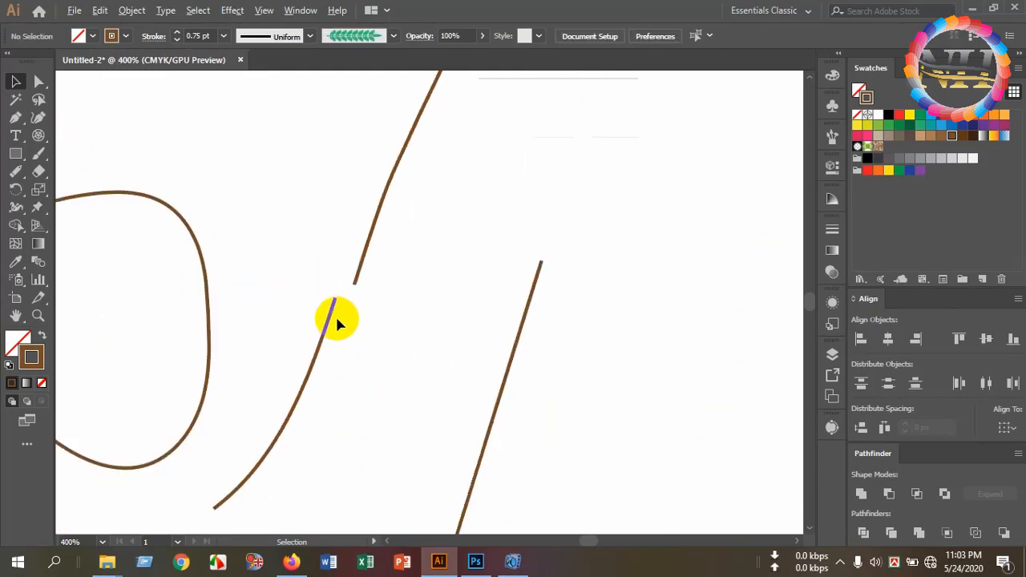
# Step: Move the separate straight line over beside the two pieces of the split curve and deselect it
pyautogui.moveTo(464, 393); pyautogui.dragTo(314, 307)
pyautogui.click(436, 305)
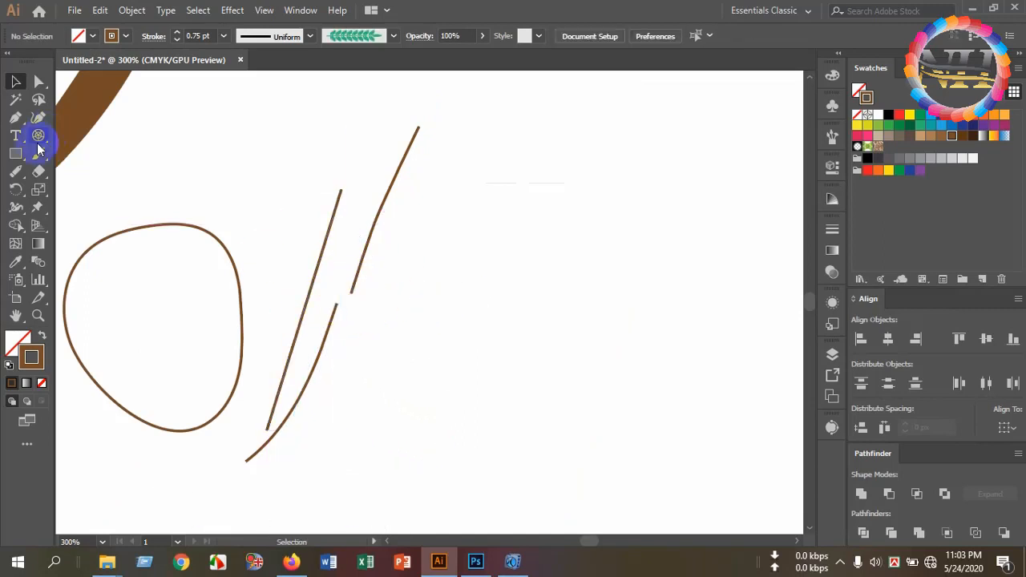
# Step: Draw a horizontal line to the right of the curves with the Line Segment tool and inspect its middle and end anchor points
pyautogui.moveTo(40, 143); pyautogui.dragTo(88, 134)
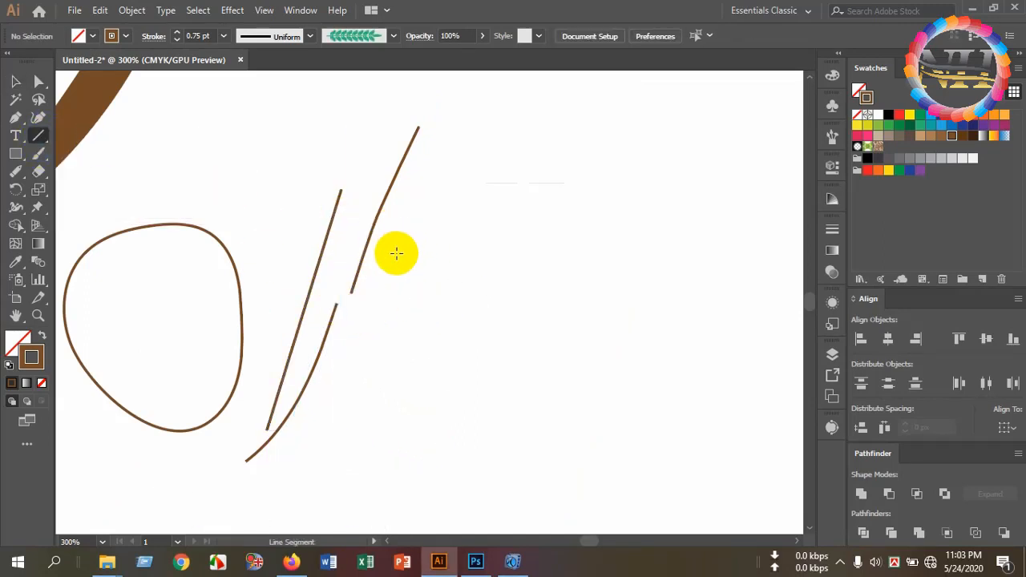
pyautogui.moveTo(397, 252); pyautogui.dragTo(723, 253)
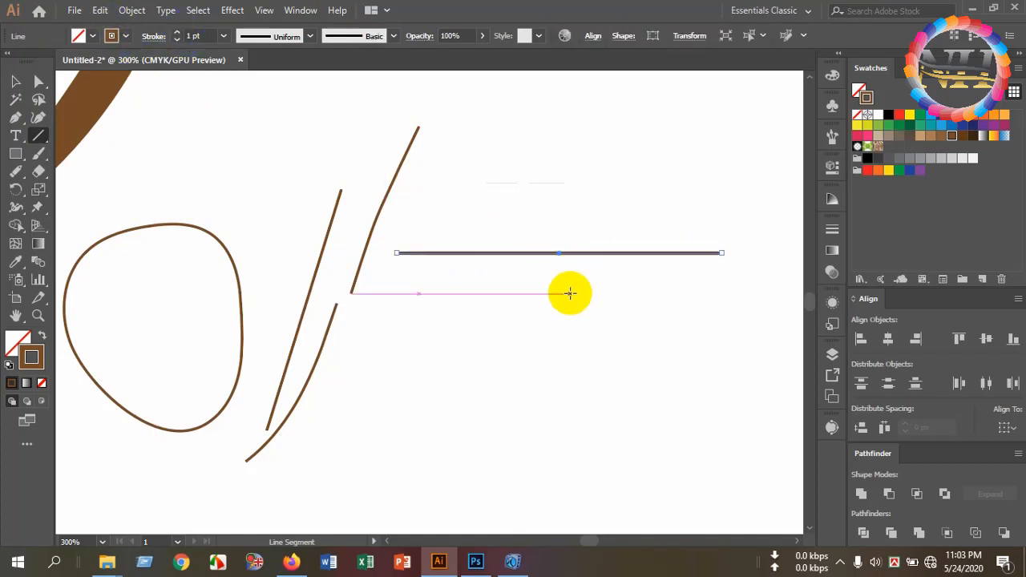
pyautogui.scroll(2, 561, 280)
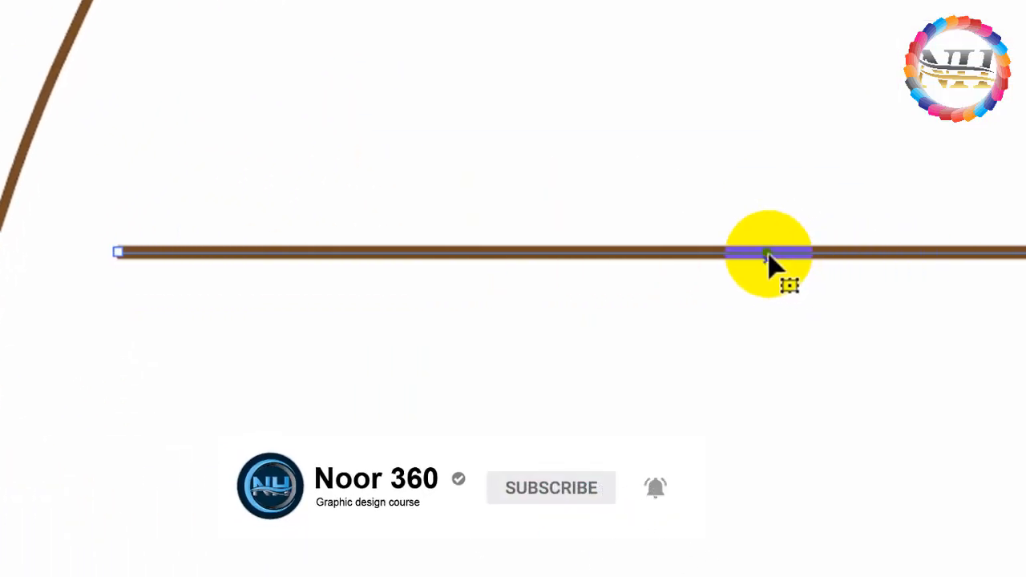
pyautogui.moveTo(786, 360); pyautogui.dragTo(326, 385)
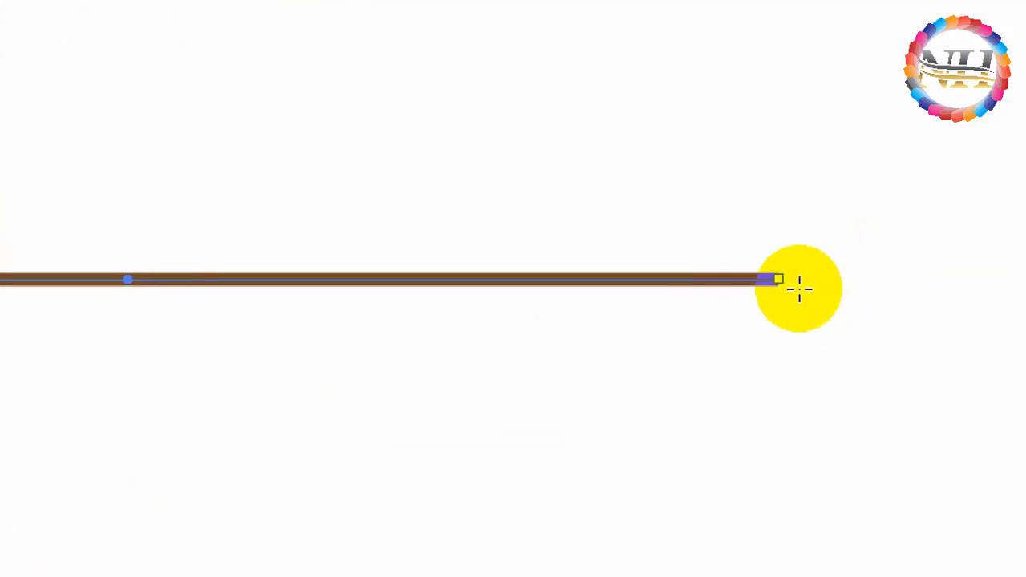
pyautogui.press('v')
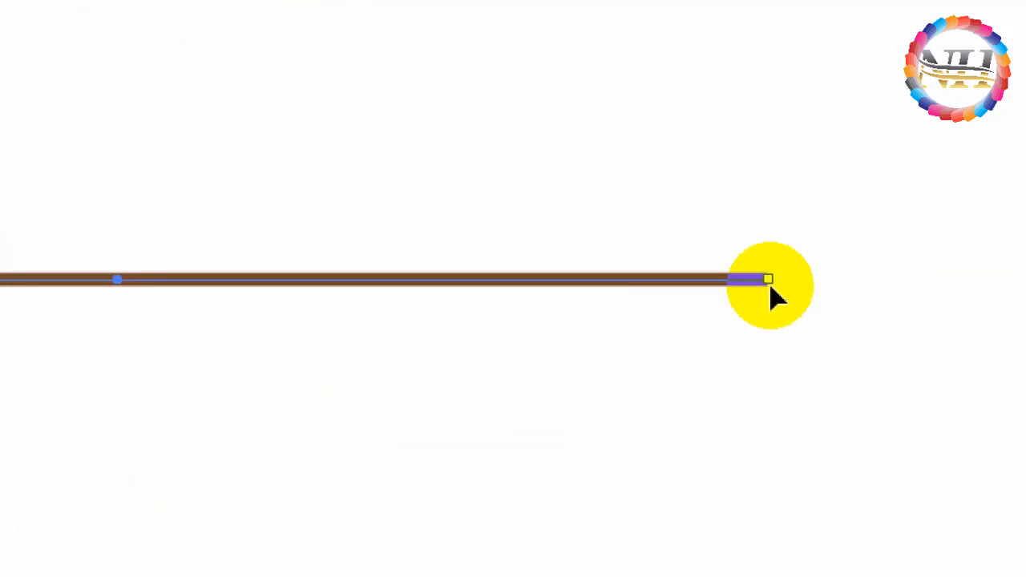
pyautogui.scroll(-2, 762, 293)
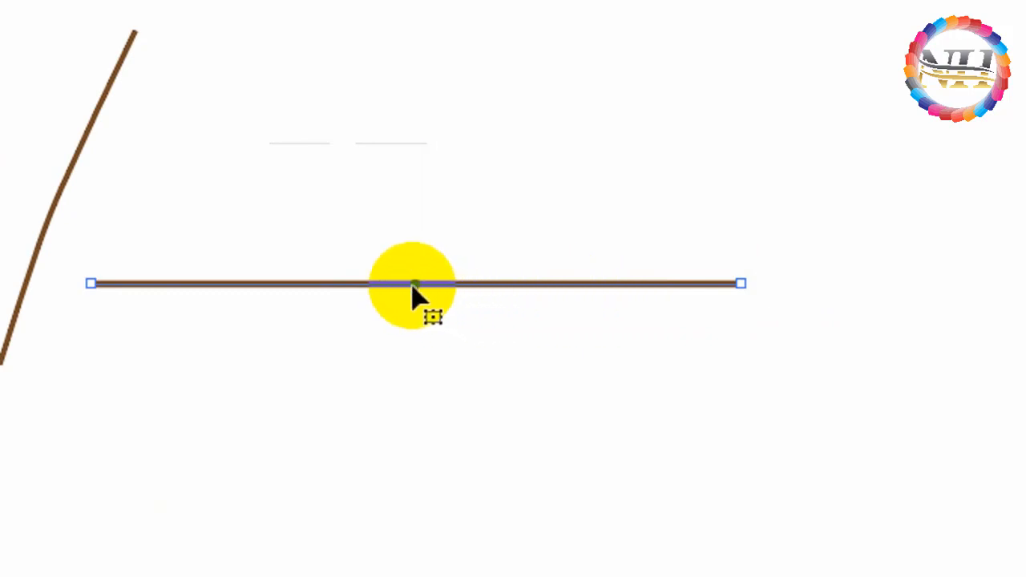
pyautogui.hotkey('ctrl', 'z')
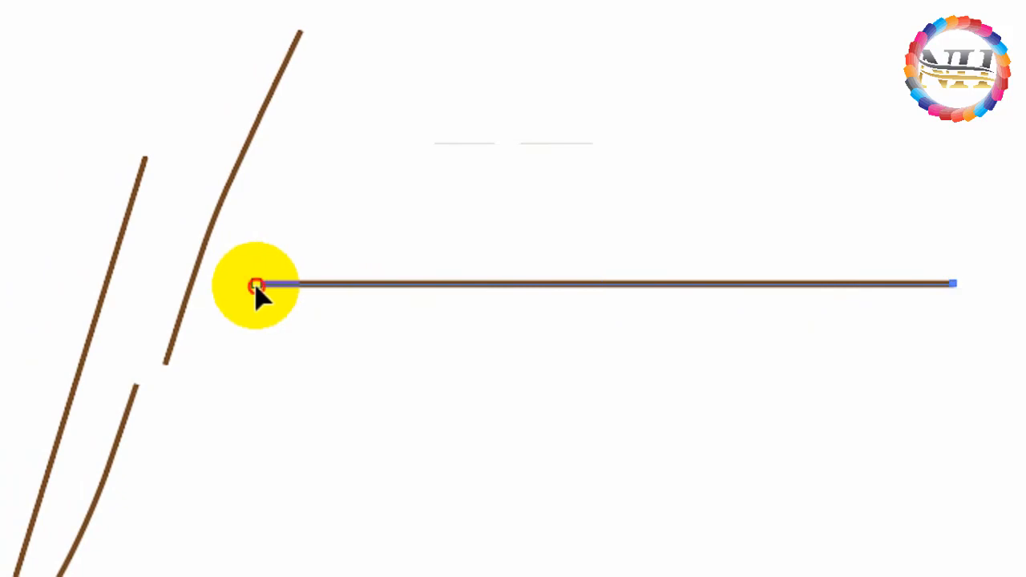
# Step: Shorten the horizontal line from its left end, and then delete it
pyautogui.moveTo(255, 286); pyautogui.dragTo(566, 282)
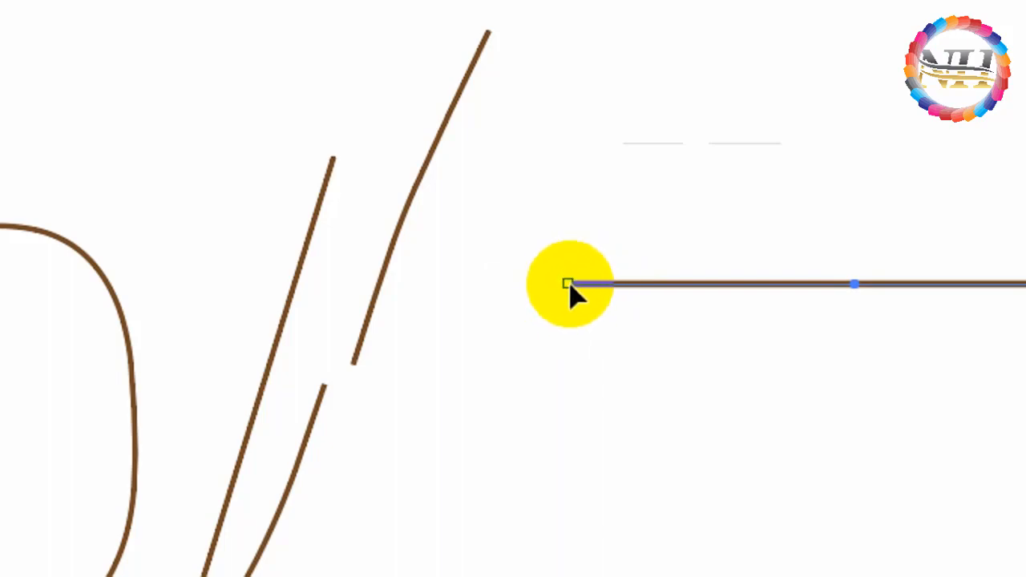
pyautogui.click(567, 284)
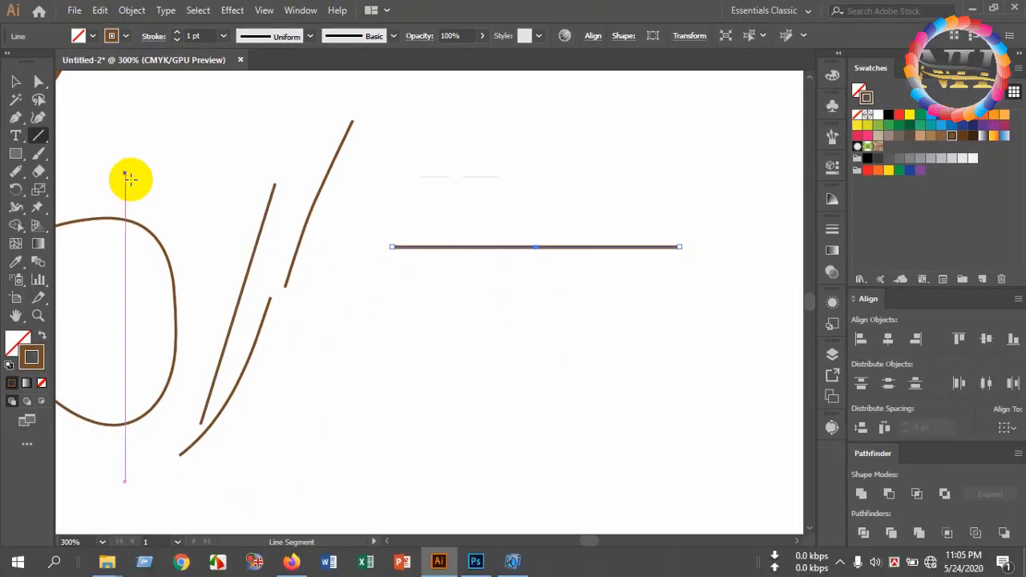
pyautogui.click(13, 83)
pyautogui.moveTo(420, 227); pyautogui.dragTo(453, 277)
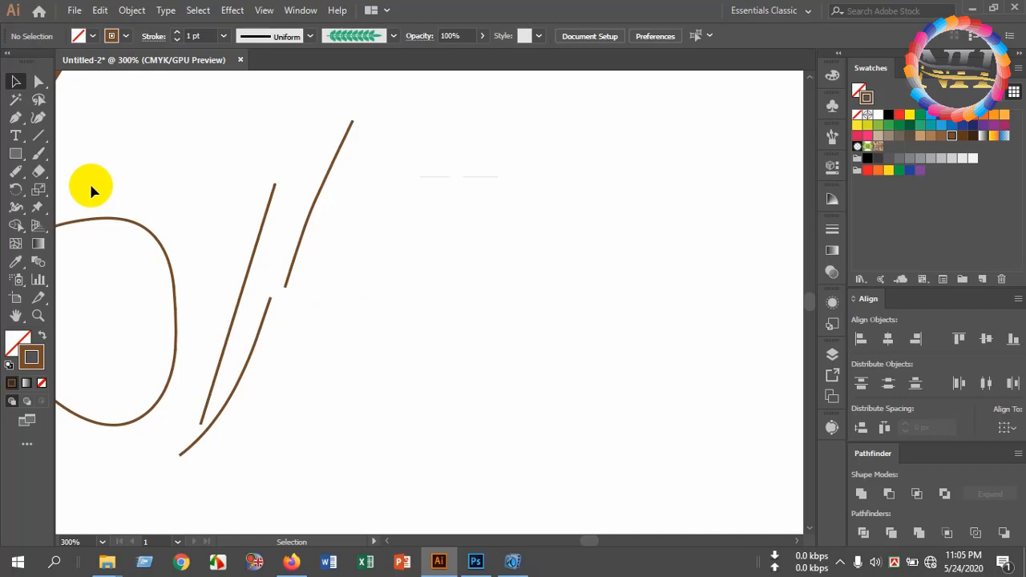
# Step: Draw three separate open Pen paths outlining a rough triangle: a left curve, a nearly vertical right side and a short base, with gaps between them
pyautogui.click(18, 171)
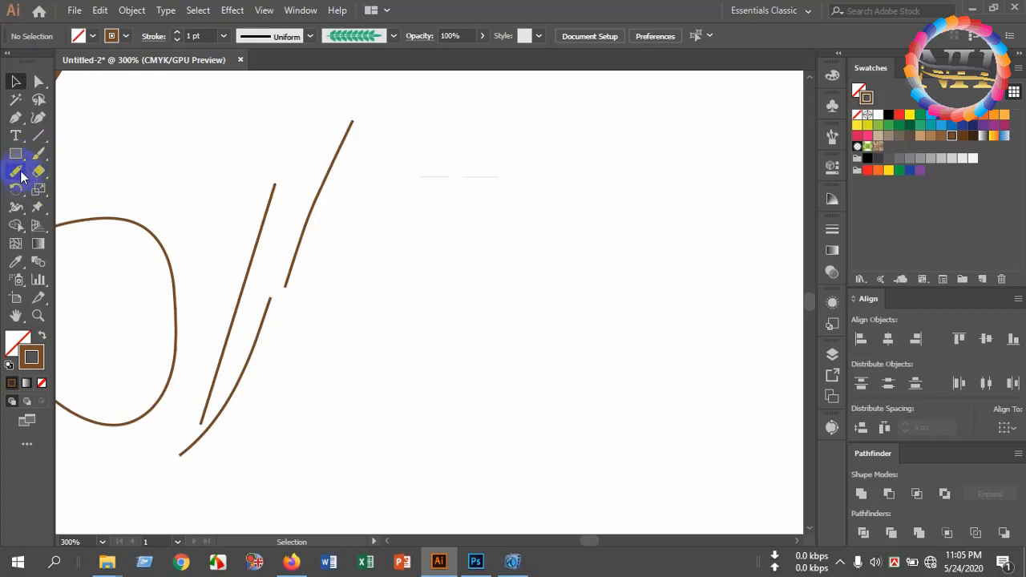
pyautogui.moveTo(20, 176); pyautogui.dragTo(85, 225)
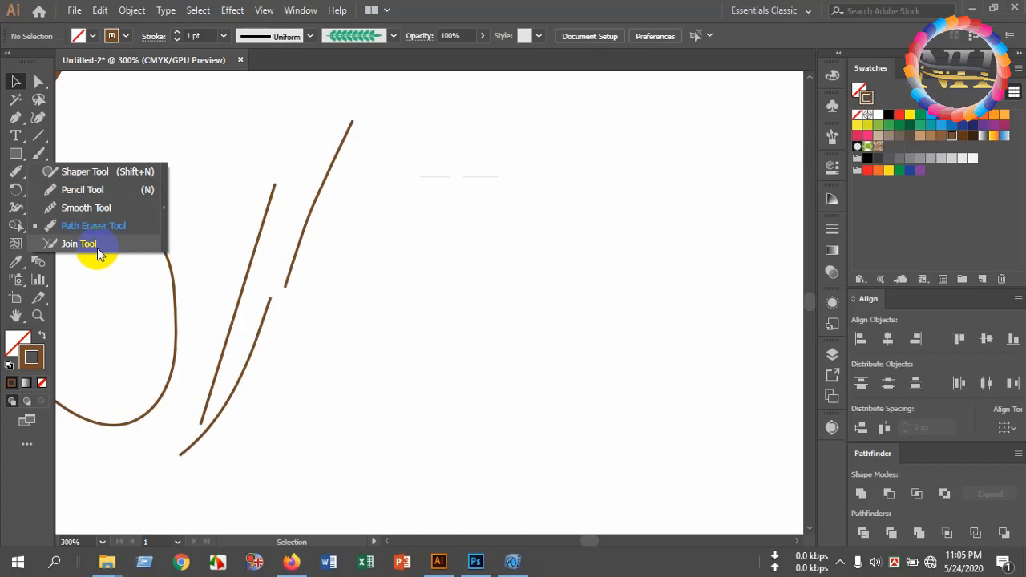
pyautogui.moveTo(98, 253); pyautogui.dragTo(95, 247)
pyautogui.moveTo(38, 135); pyautogui.dragTo(18, 125)
pyautogui.moveTo(16, 119); pyautogui.dragTo(91, 123)
pyautogui.click(360, 353)
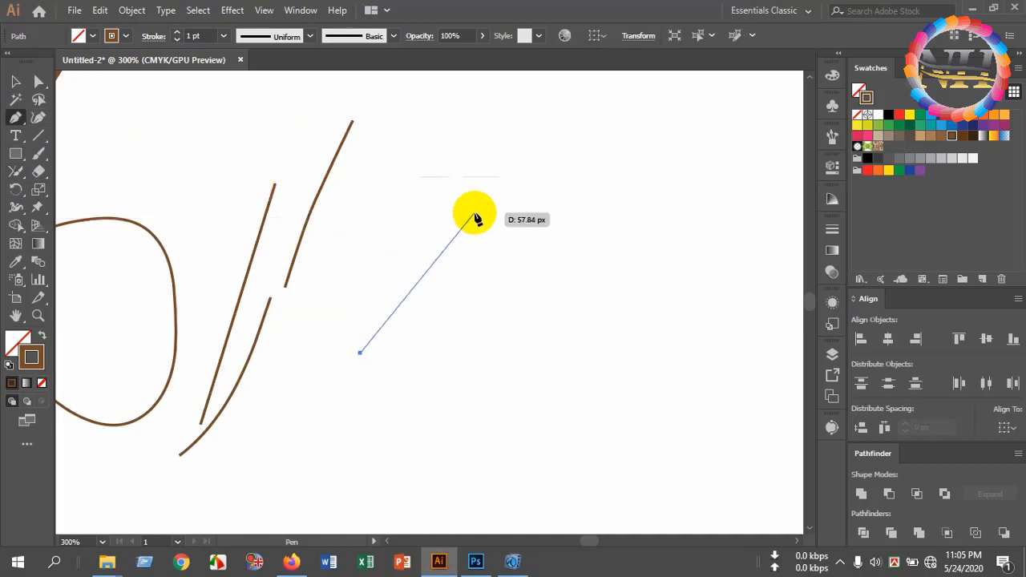
pyautogui.moveTo(476, 214); pyautogui.dragTo(527, 207)
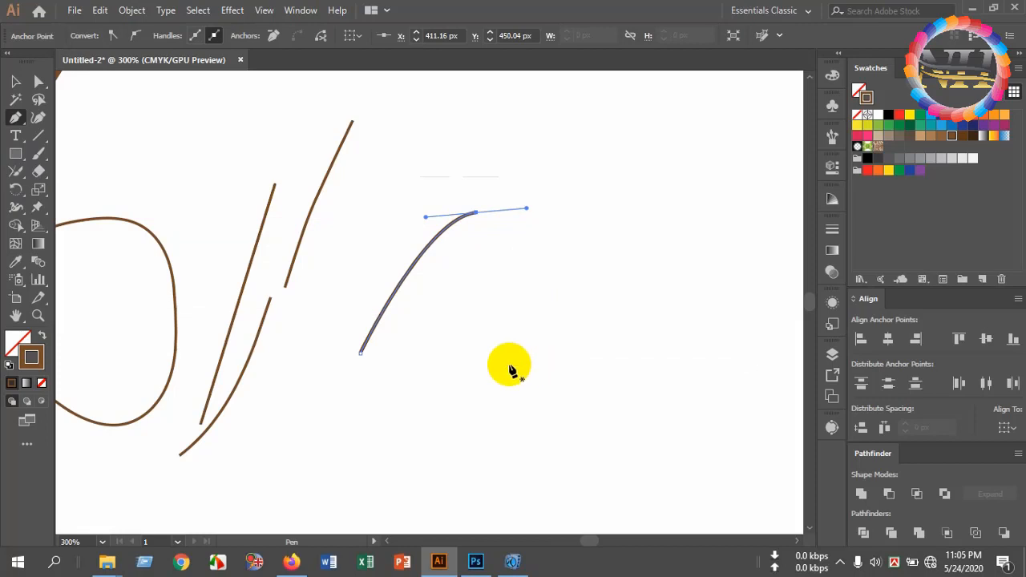
pyautogui.moveTo(492, 362)
pyautogui.mouseDown()
pyautogui.moveTo(529, 235)
pyautogui.moveTo(508, 195)
pyautogui.mouseUp()
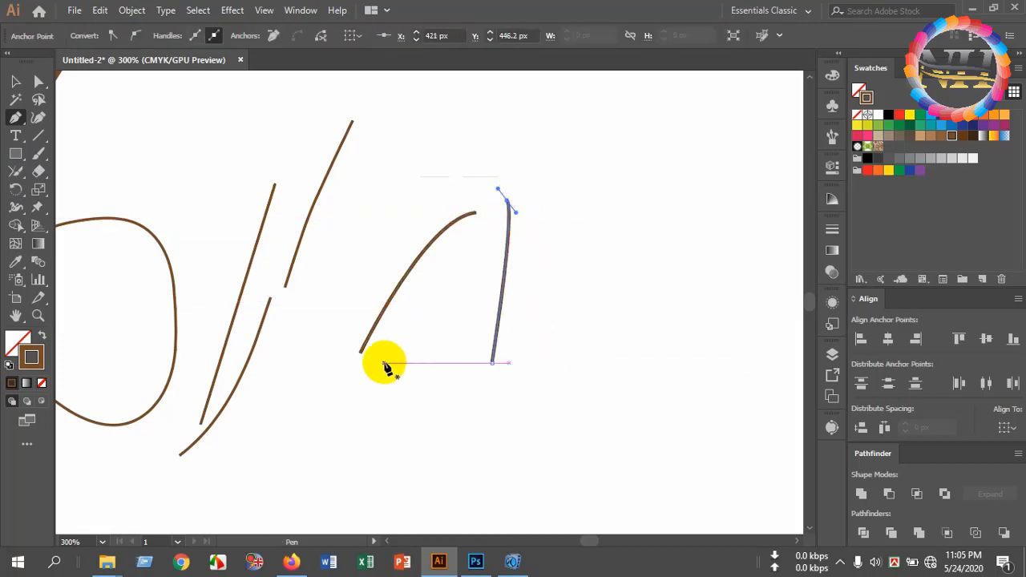
pyautogui.moveTo(384, 363); pyautogui.dragTo(472, 362)
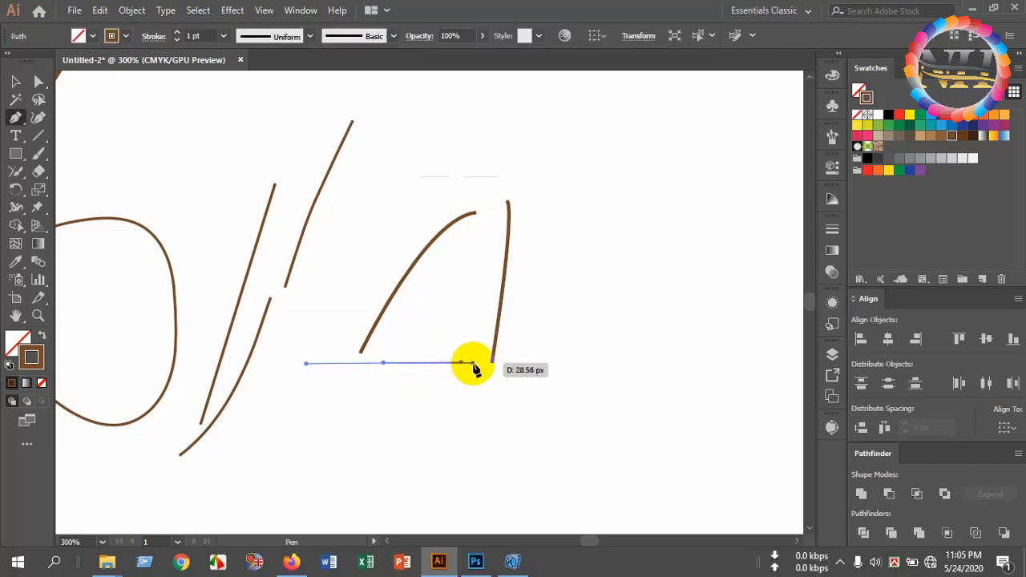
pyautogui.press('Escape')
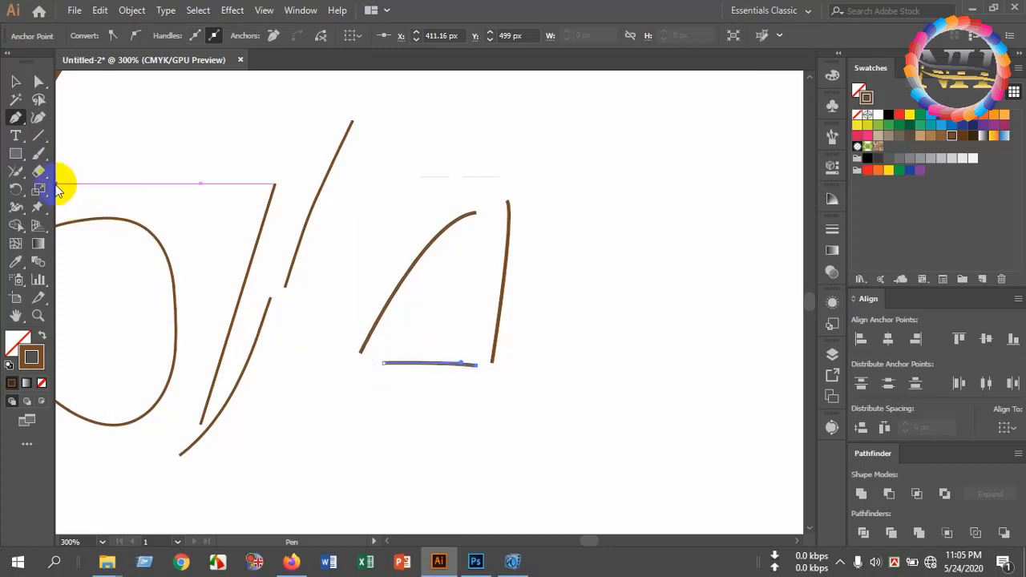
# Step: Select the left curve and the base line together and join their lower-left ends with the Join tool
pyautogui.click(15, 171)
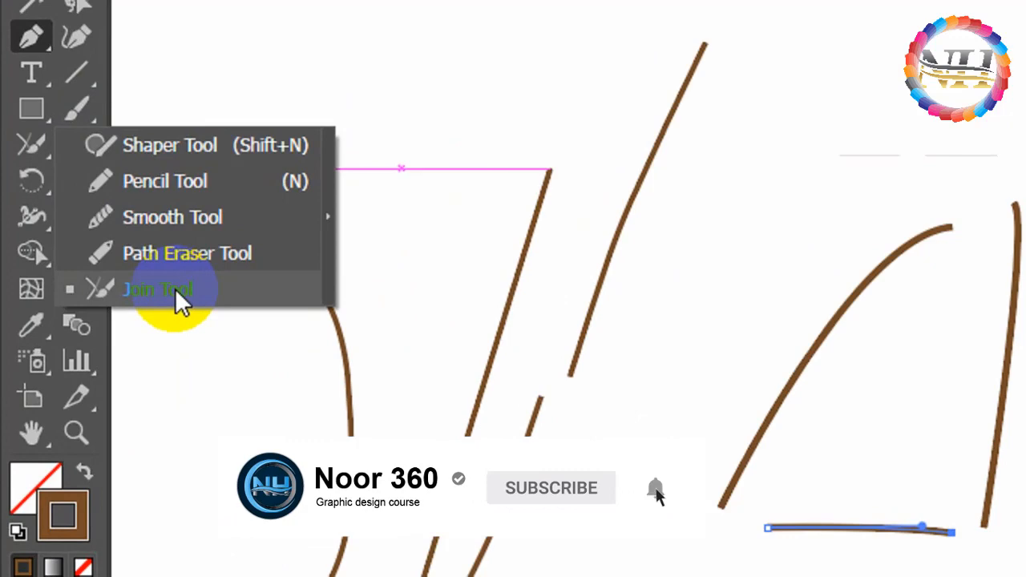
pyautogui.click(177, 291)
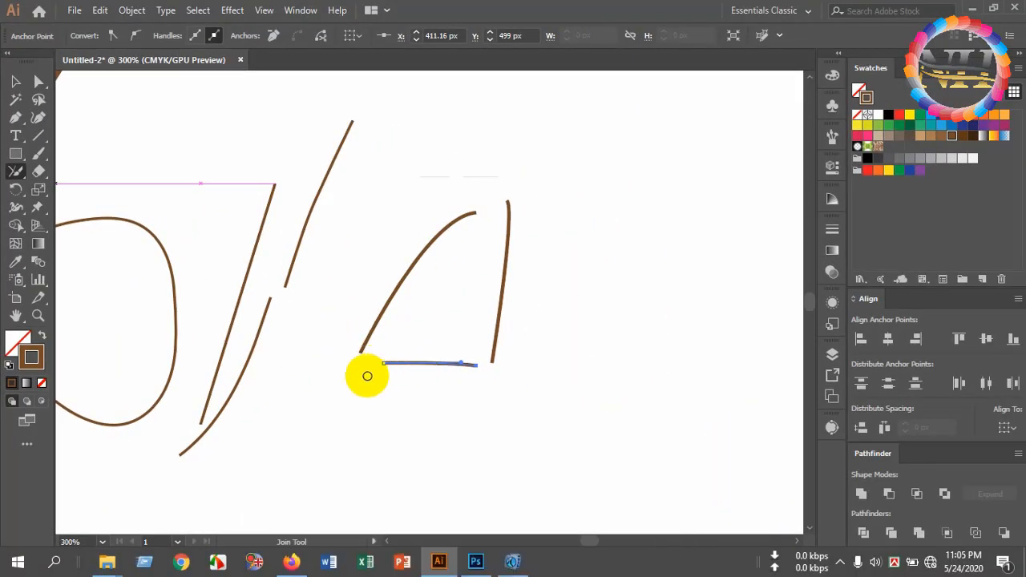
pyautogui.moveTo(376, 360); pyautogui.dragTo(362, 354)
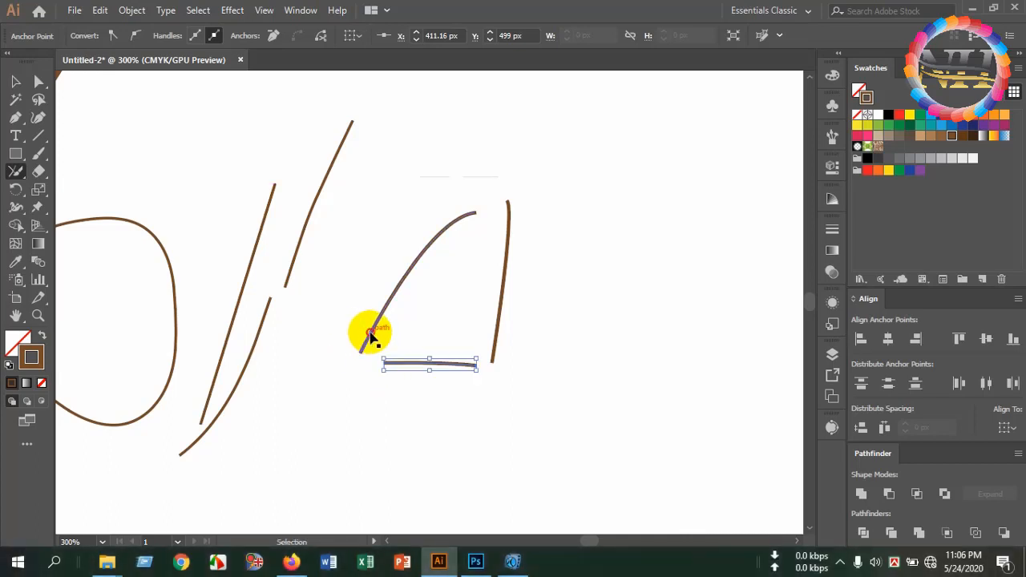
pyautogui.keyDown('ctrl'); pyautogui.click(365, 339); pyautogui.keyUp('ctrl')
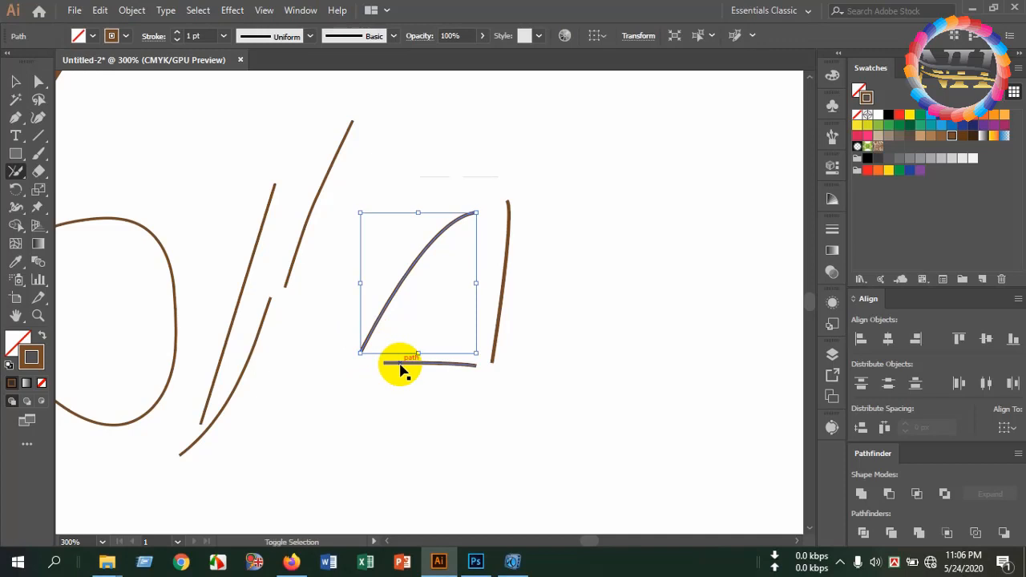
pyautogui.keyDown('ctrl'); pyautogui.keyDown('shift'); pyautogui.click(401, 364); pyautogui.keyUp('shift'); pyautogui.keyUp('ctrl')
pyautogui.moveTo(359, 353); pyautogui.dragTo(394, 362)
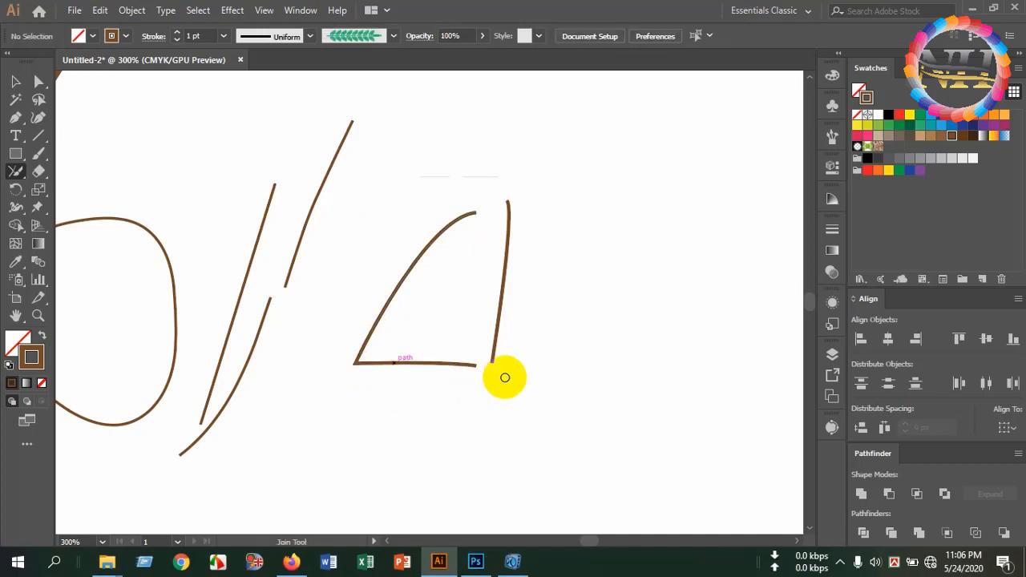
# Step: Select the joined path and the right side line and join them at the lower-right corner with the Join tool
pyautogui.moveTo(501, 377); pyautogui.dragTo(465, 363)
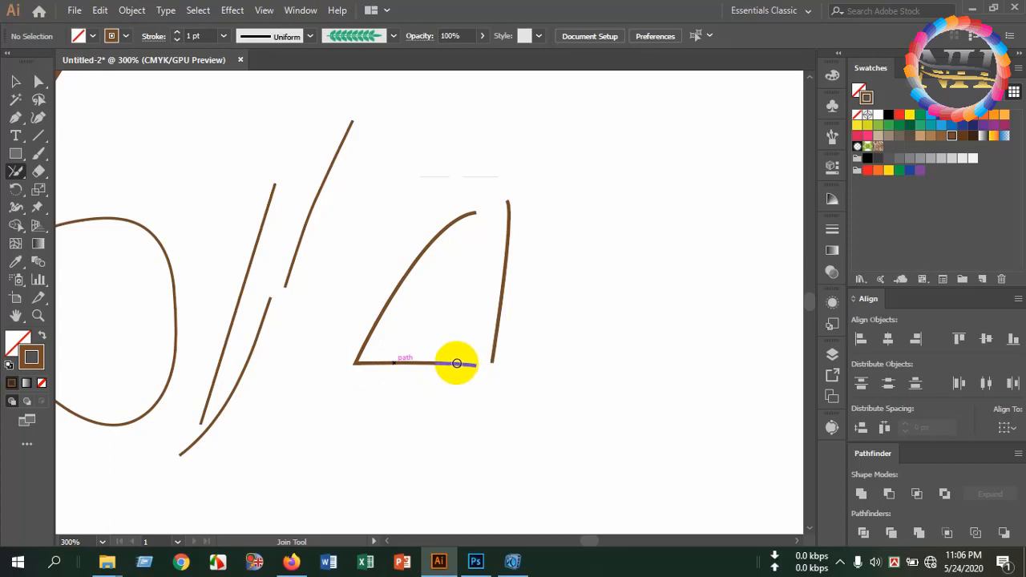
pyautogui.click(15, 81)
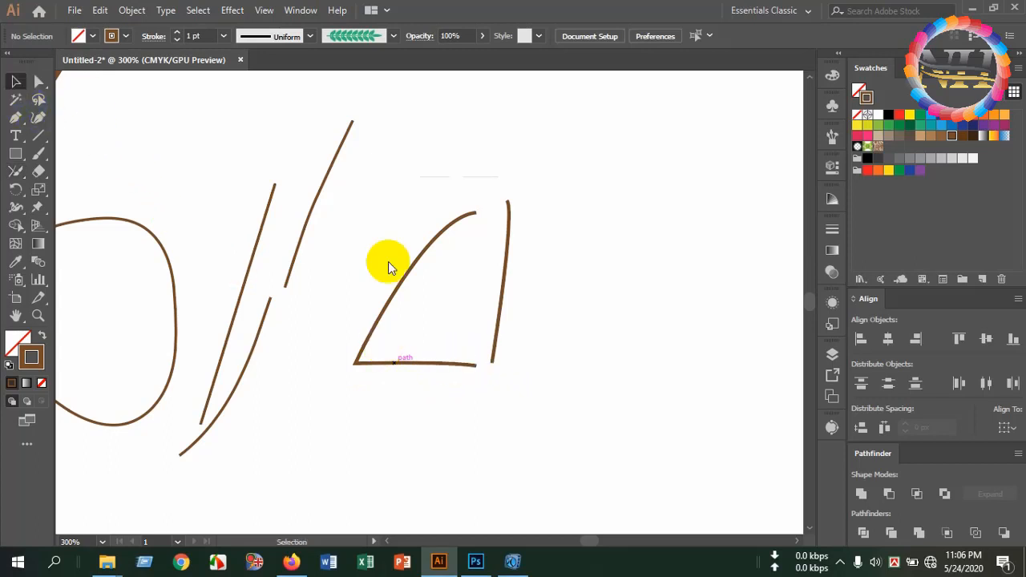
pyautogui.click(446, 367)
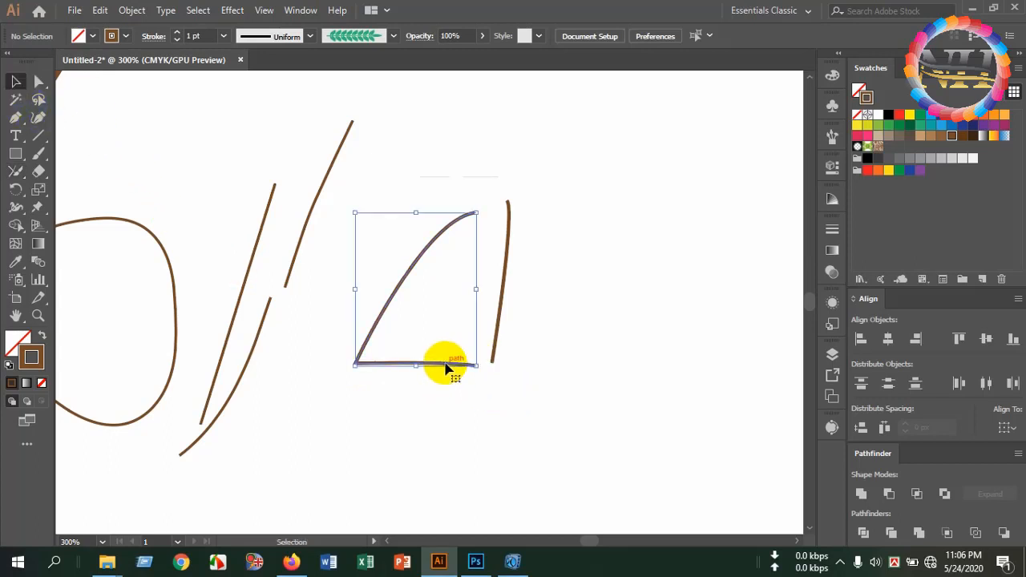
pyautogui.keyDown('shift'); pyautogui.click(499, 340); pyautogui.keyUp('shift')
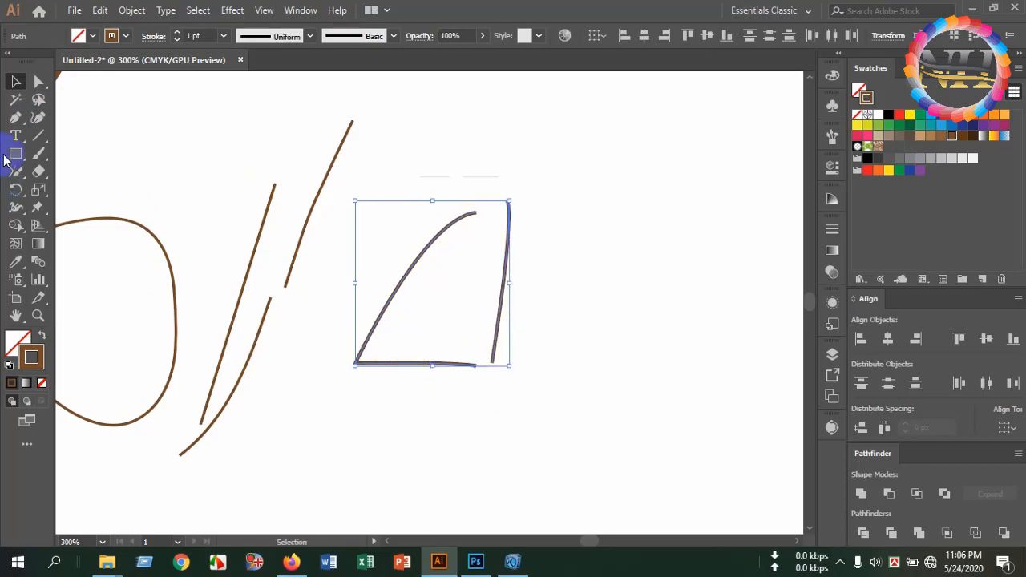
pyautogui.moveTo(11, 173); pyautogui.dragTo(86, 244)
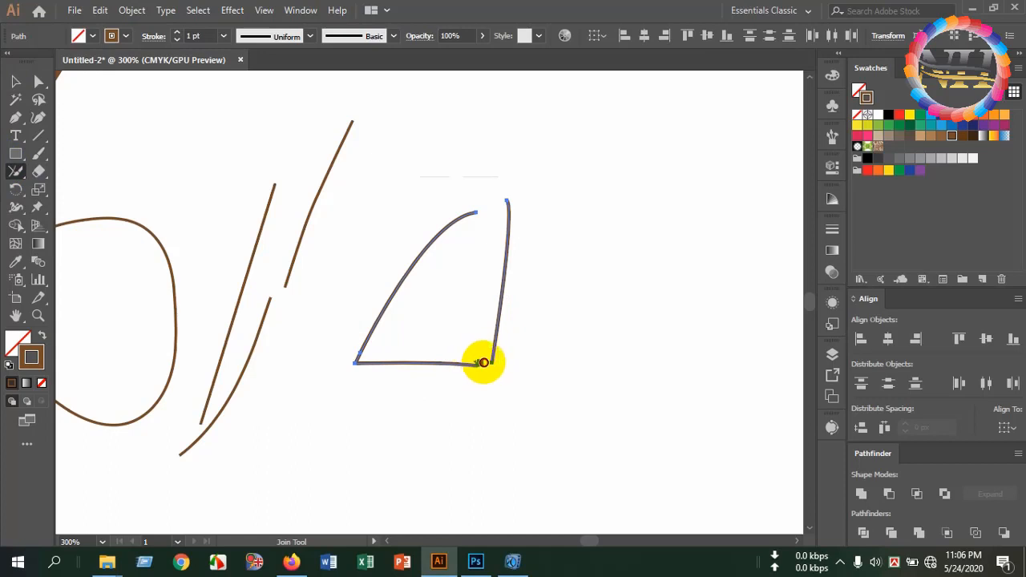
pyautogui.moveTo(483, 362); pyautogui.dragTo(491, 365)
# Step: Select the open outline and close the remaining gap at its top with the Join tool
pyautogui.moveTo(463, 222); pyautogui.dragTo(477, 215)
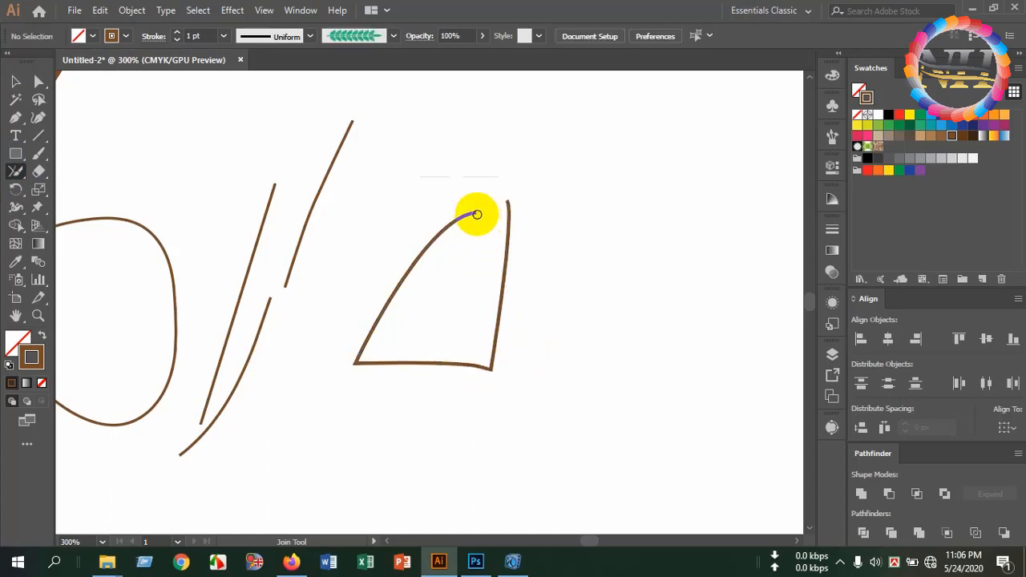
pyautogui.moveTo(439, 364); pyautogui.dragTo(453, 368)
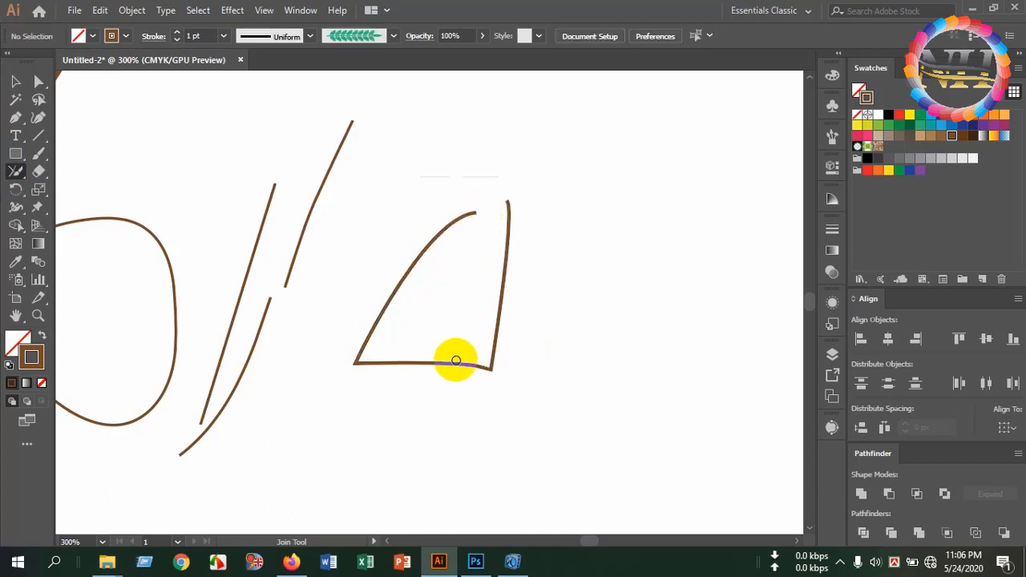
pyautogui.keyDown('ctrl'); pyautogui.click(446, 365); pyautogui.keyUp('ctrl')
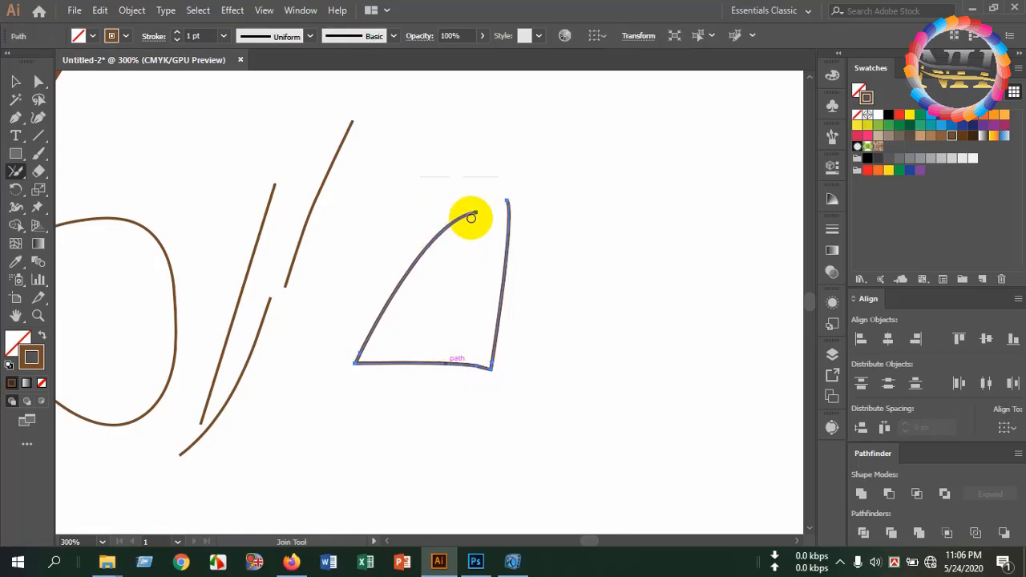
pyautogui.moveTo(480, 210); pyautogui.dragTo(510, 203)
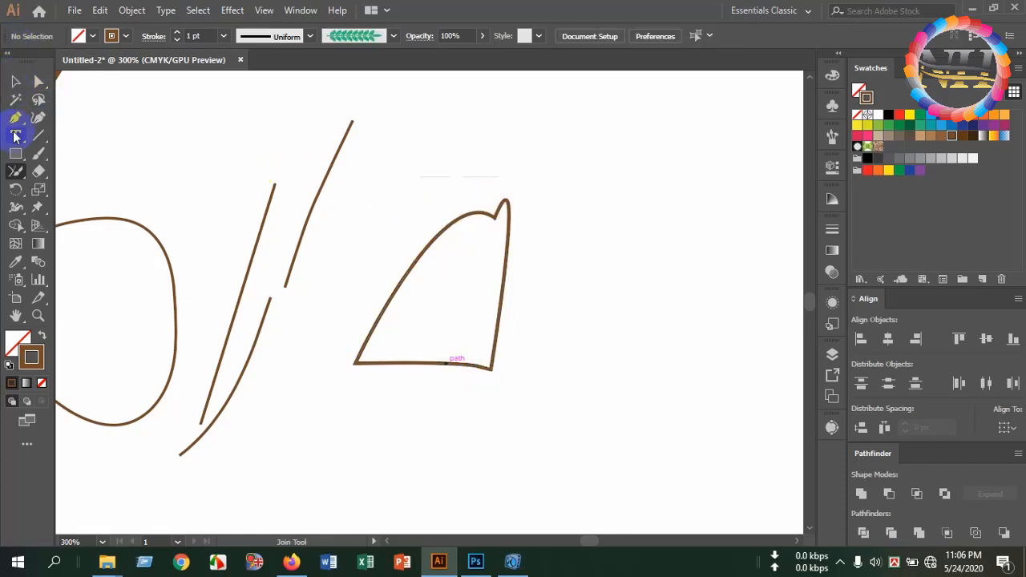
# Step: Draw a long, thin horizontal rectangle above the closed outline
pyautogui.click(38, 172)
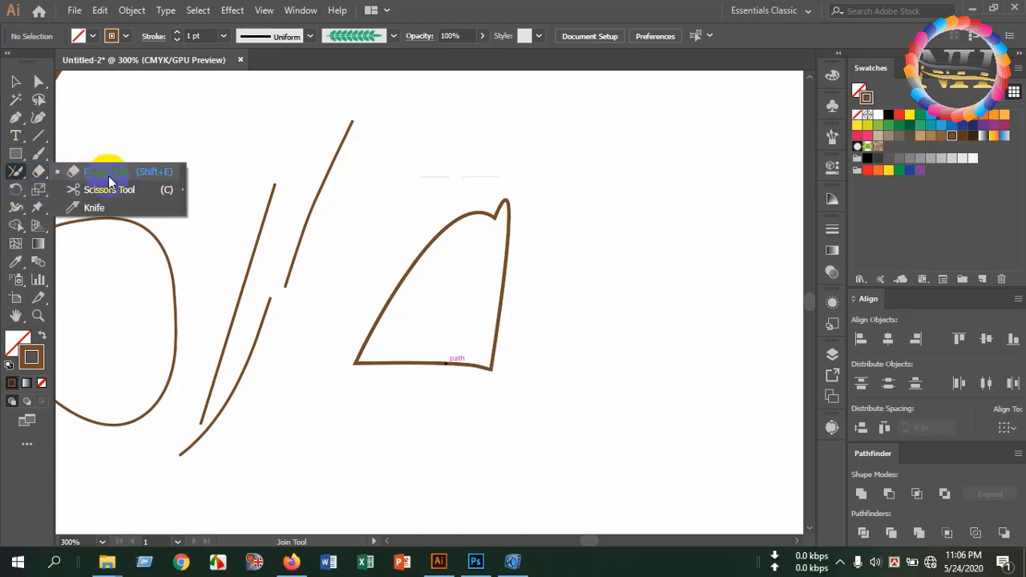
pyautogui.click(16, 83)
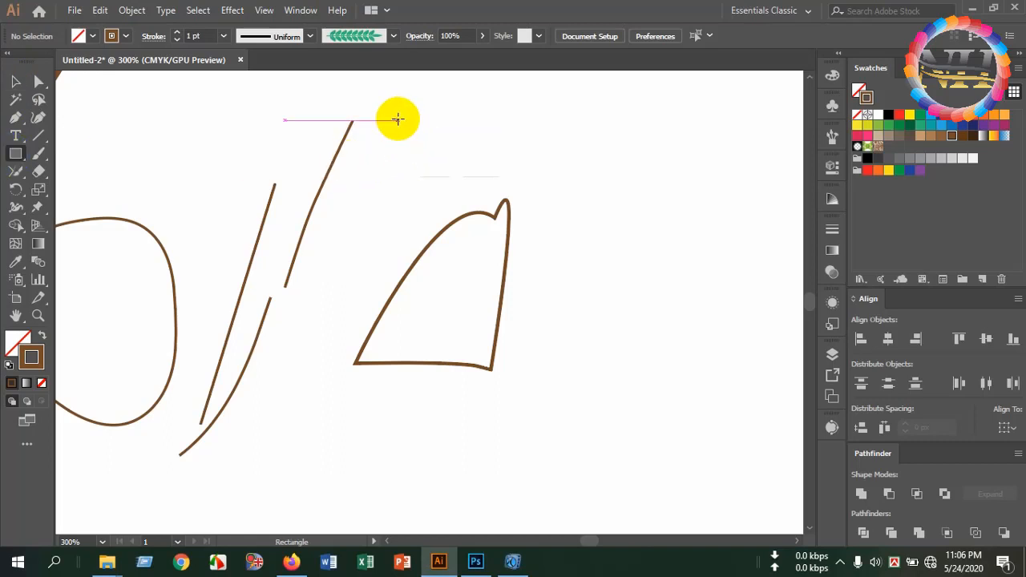
pyautogui.moveTo(398, 112); pyautogui.dragTo(717, 132)
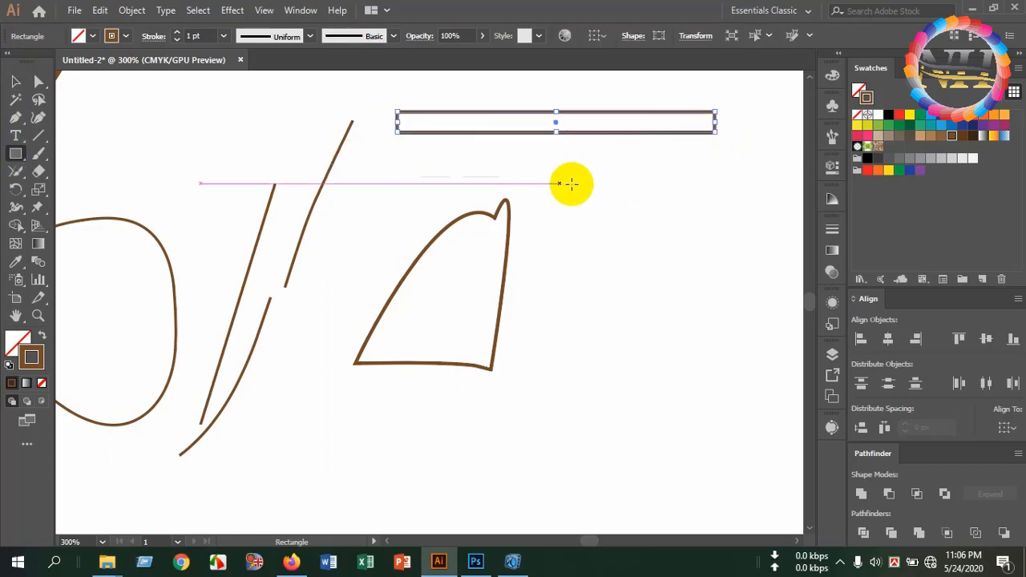
# Step: Swap the thin rectangle's fill and stroke for a solid brown bar, and erase a vertical gap and the lower-right corner with the Eraser tool
pyautogui.click(42, 335)
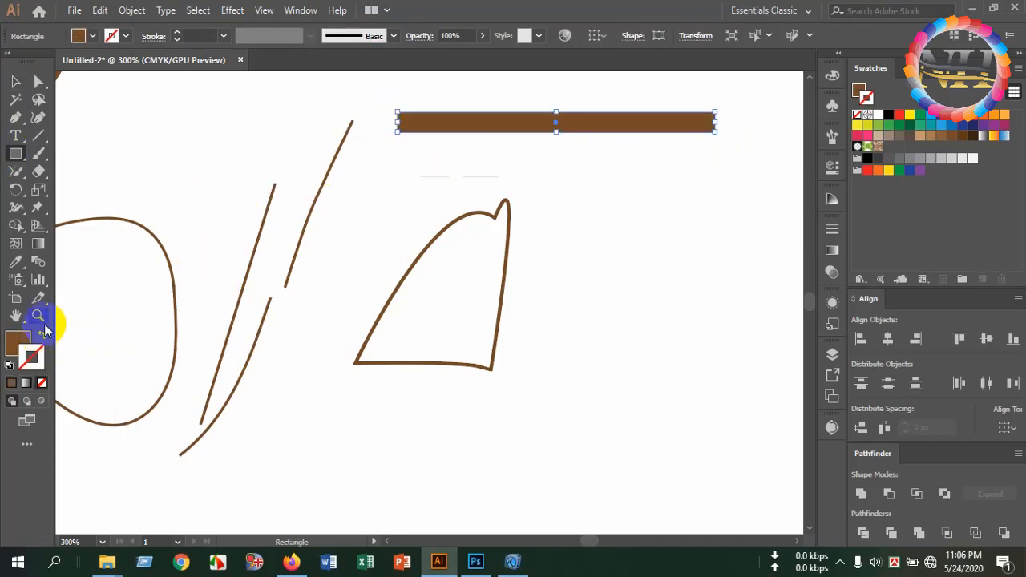
pyautogui.moveTo(39, 173); pyautogui.dragTo(104, 170)
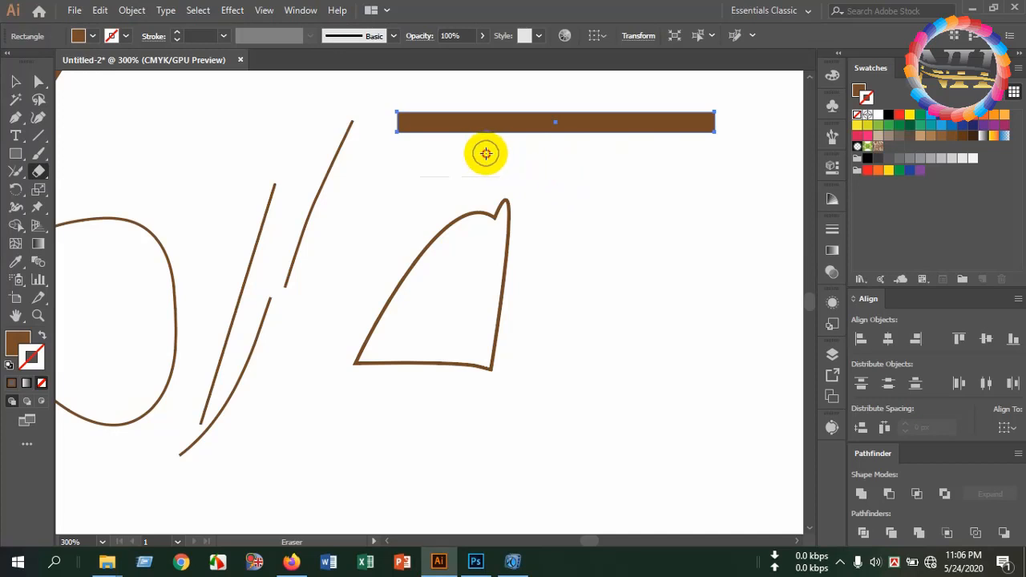
pyautogui.moveTo(486, 153); pyautogui.dragTo(483, 94)
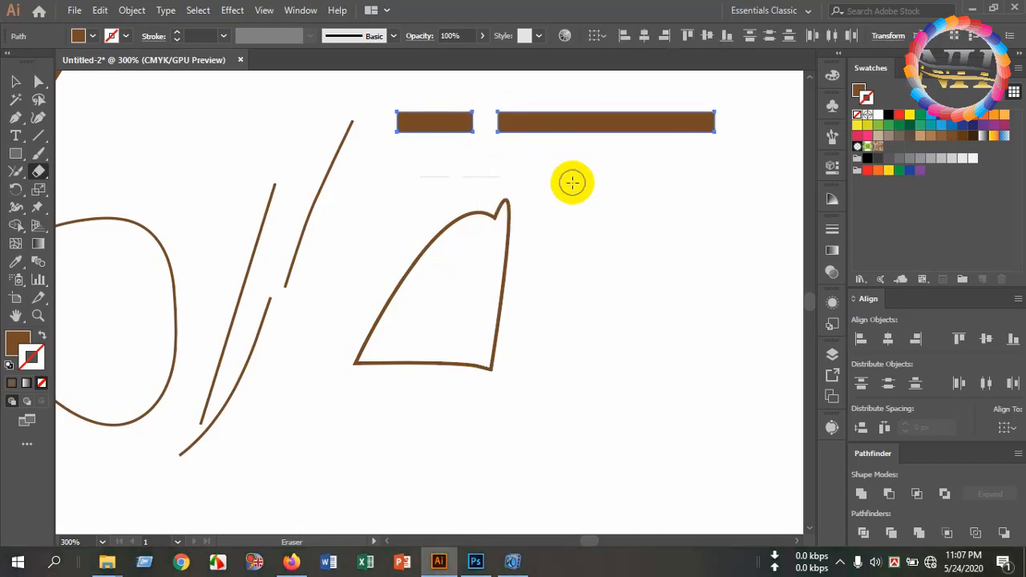
pyautogui.moveTo(706, 144)
pyautogui.mouseDown()
pyautogui.moveTo(727, 126)
pyautogui.moveTo(702, 145)
pyautogui.mouseUp()
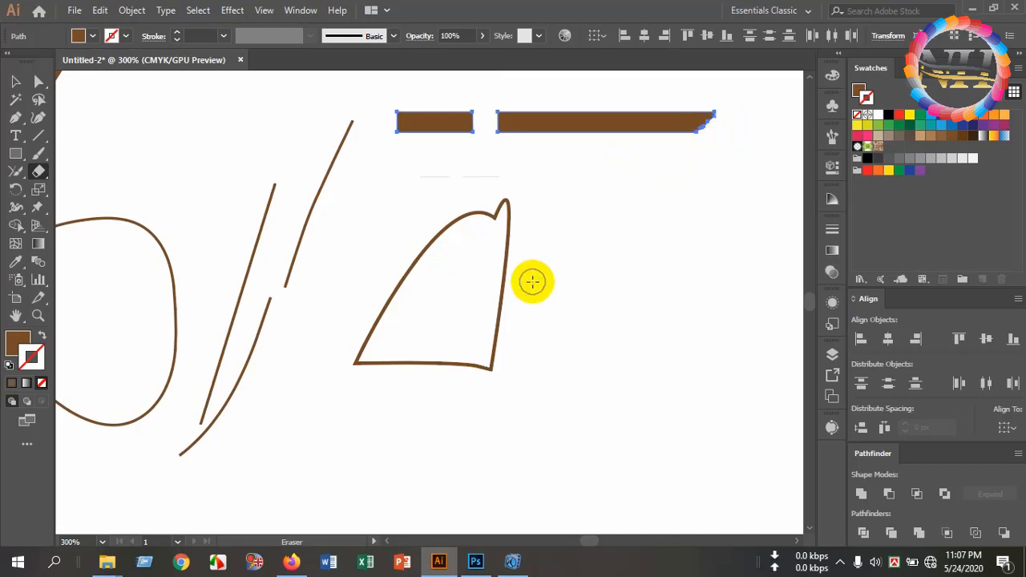
# Step: Select the upper-right slanted line and cut it at two points along its length with the Scissors tool
pyautogui.moveTo(40, 176); pyautogui.dragTo(84, 195)
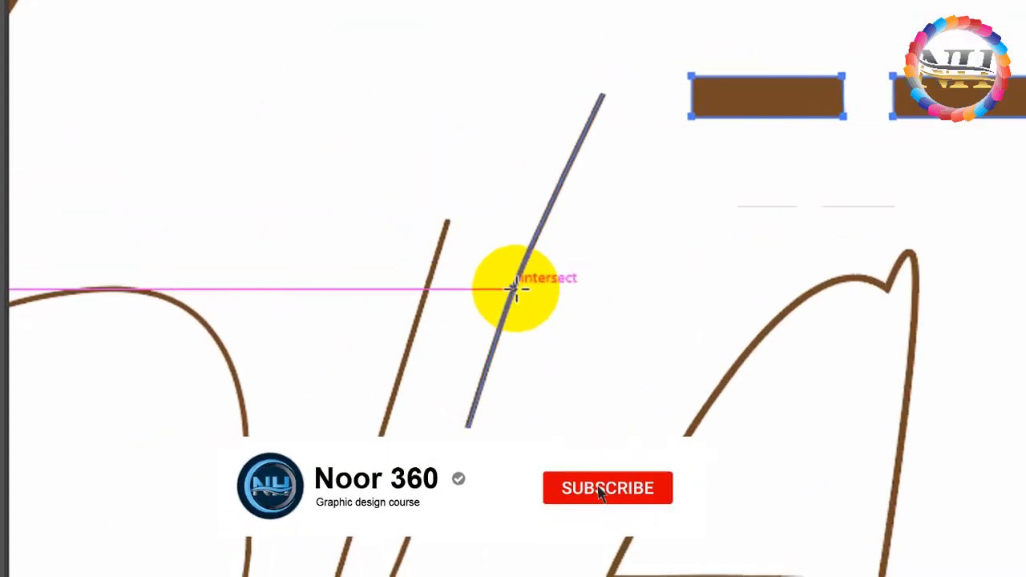
pyautogui.press('v')
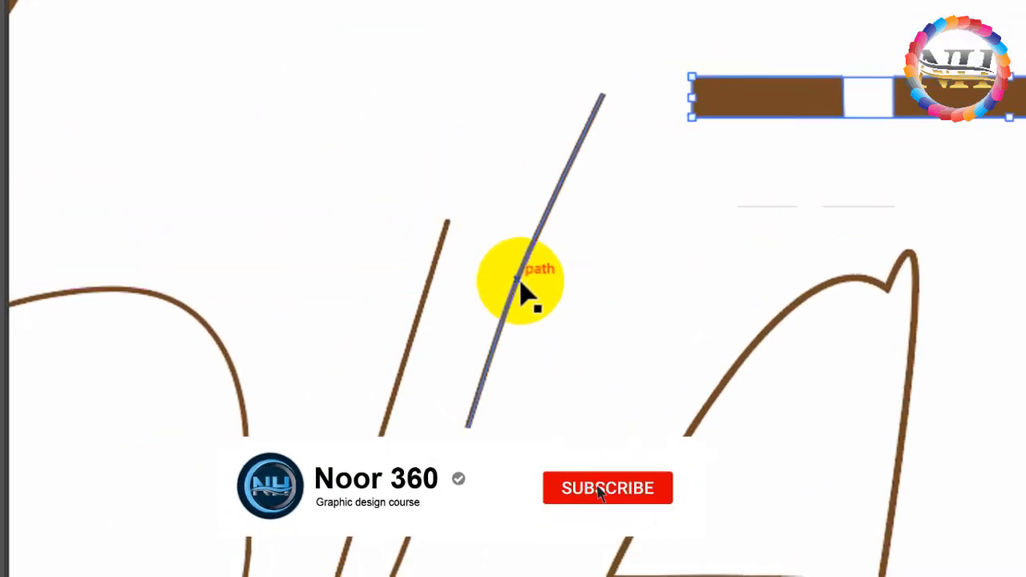
pyautogui.click(519, 283)
pyautogui.press('c')
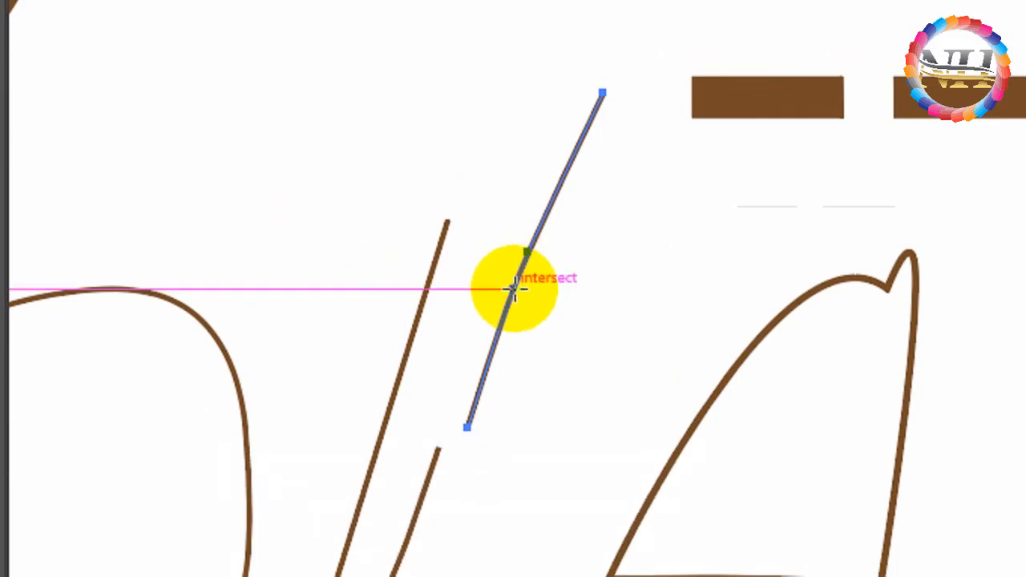
pyautogui.click(513, 287)
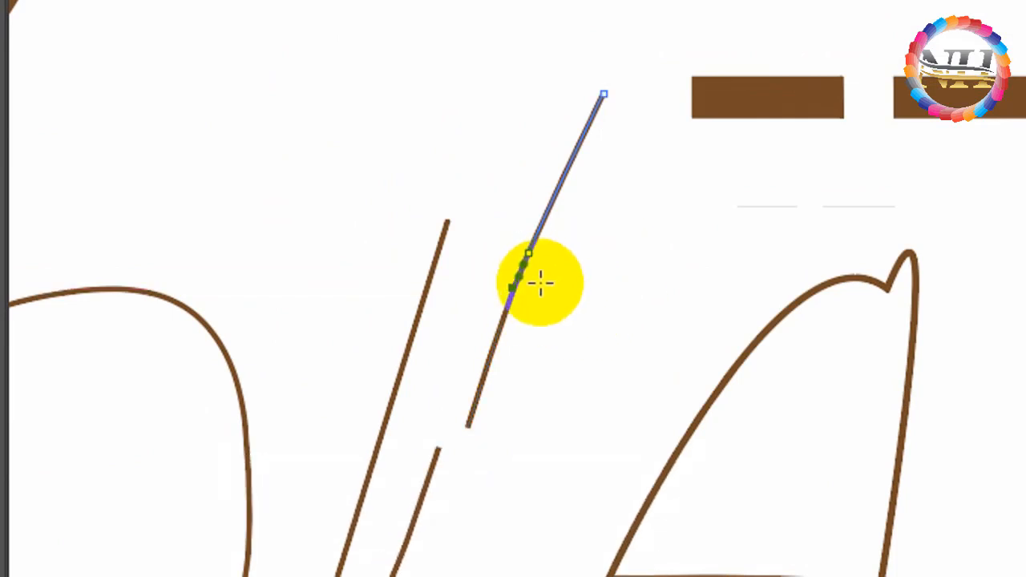
pyautogui.click(559, 186)
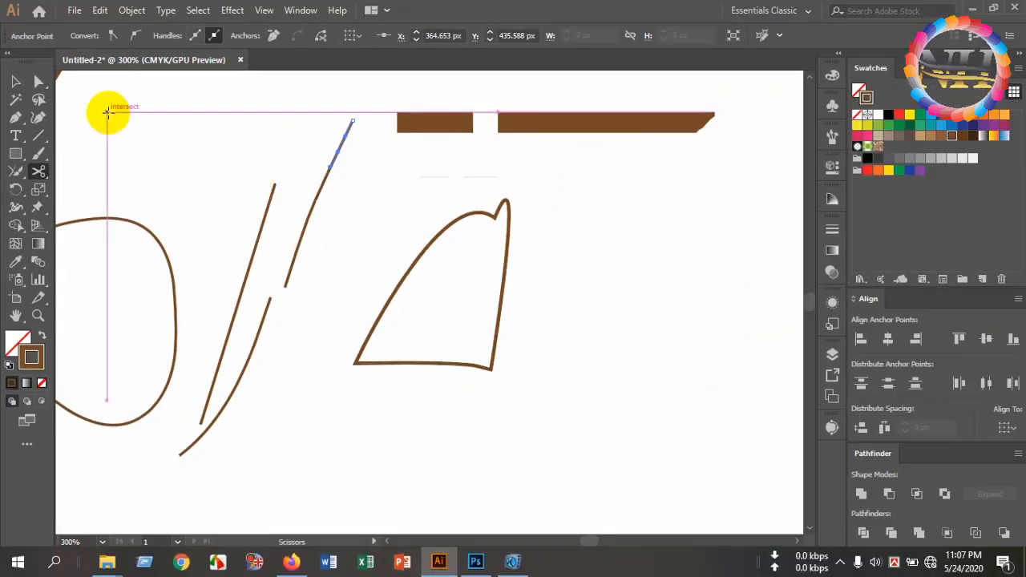
# Step: Move the three pieces of the cut slanted line apart from one another and deselect them
pyautogui.click(19, 86)
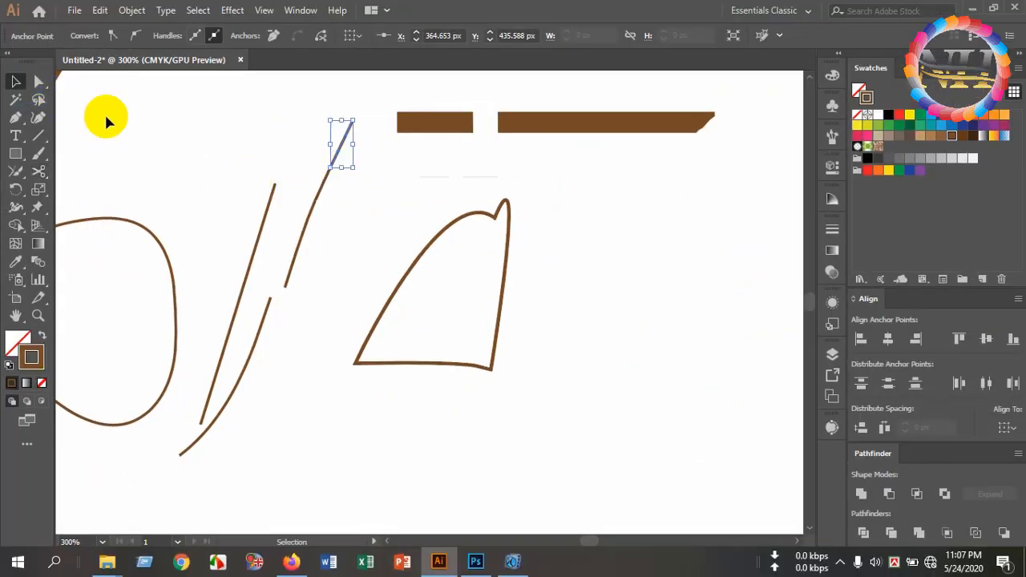
pyautogui.click(375, 206)
pyautogui.moveTo(328, 187); pyautogui.dragTo(372, 212)
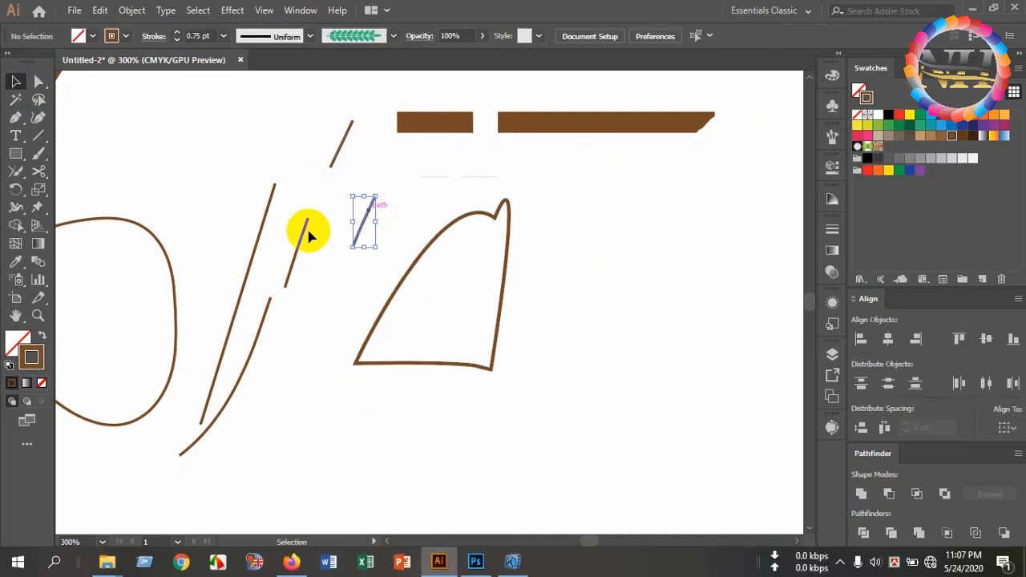
pyautogui.moveTo(305, 230); pyautogui.dragTo(331, 246)
pyautogui.moveTo(335, 154); pyautogui.dragTo(355, 154)
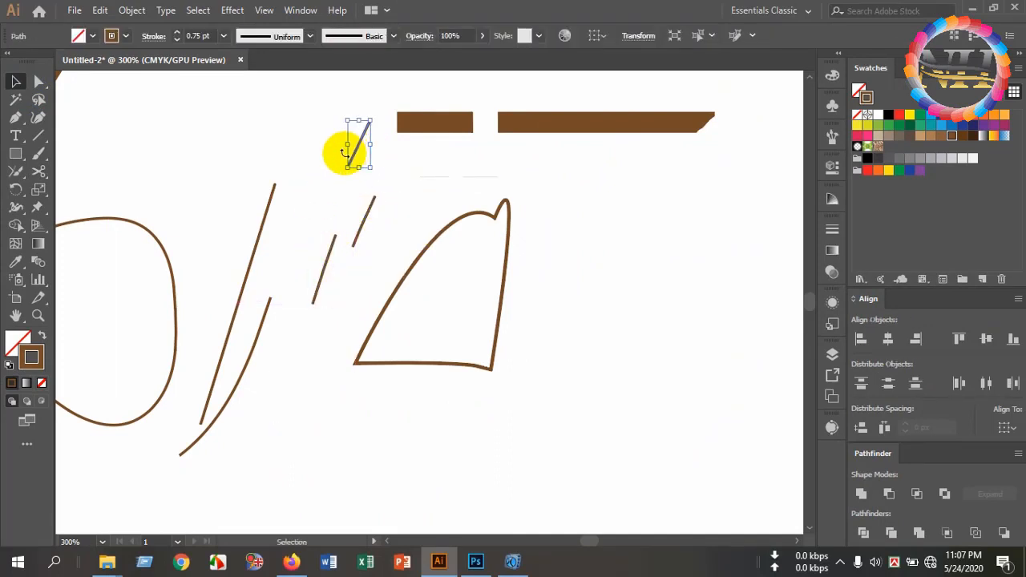
pyautogui.click(229, 263)
# Step: Select the longer brown bar and slice it through from top to bottom near its middle with the Knife tool
pyautogui.moveTo(39, 171); pyautogui.dragTo(95, 206)
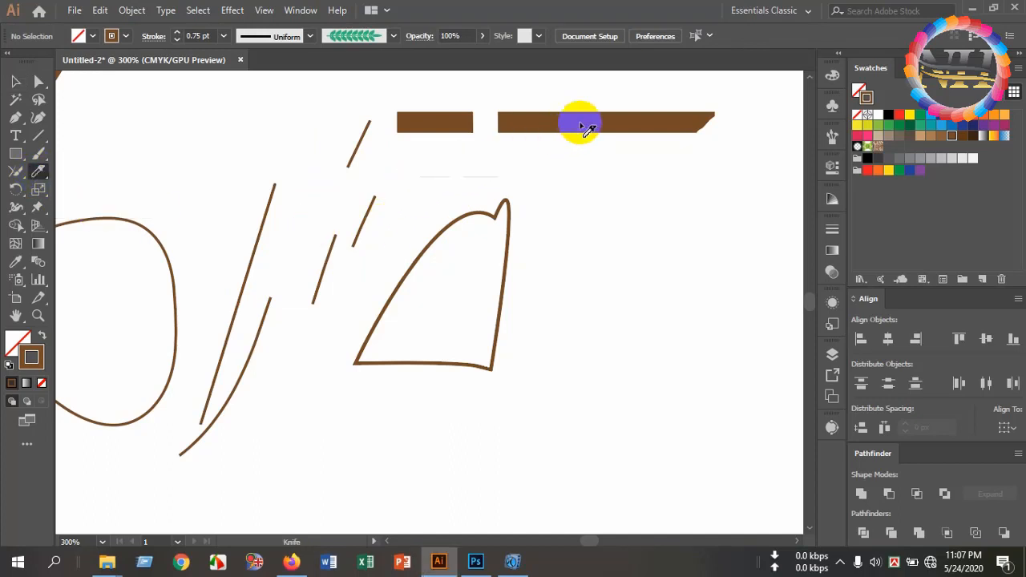
pyautogui.keyDown('ctrl'); pyautogui.click(575, 114); pyautogui.keyUp('ctrl')
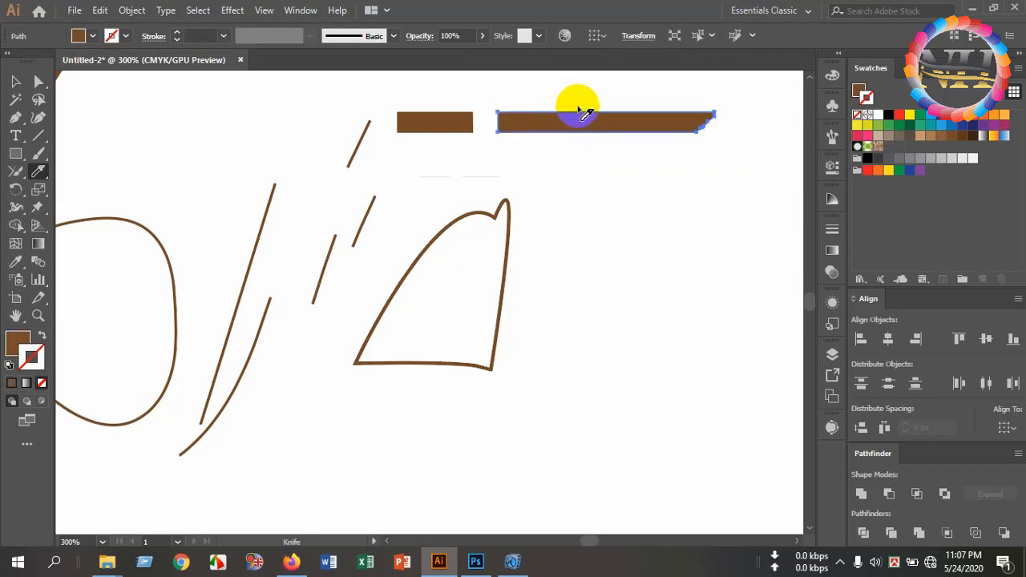
pyautogui.moveTo(583, 107); pyautogui.dragTo(593, 149)
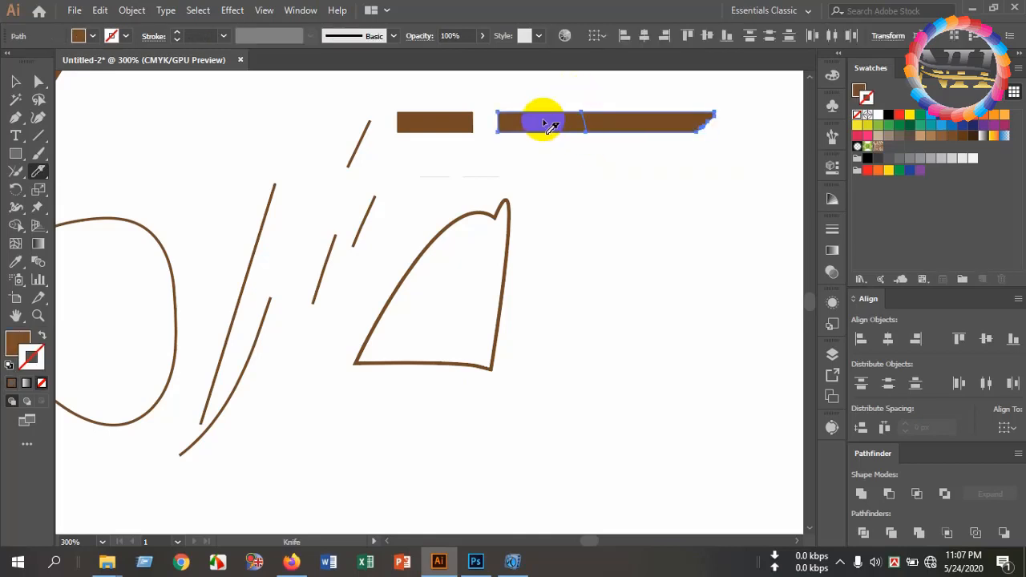
# Step: Separate the two halves of the sliced bar, placing the left half lower and shifting the right half slightly right and down
pyautogui.click(15, 82)
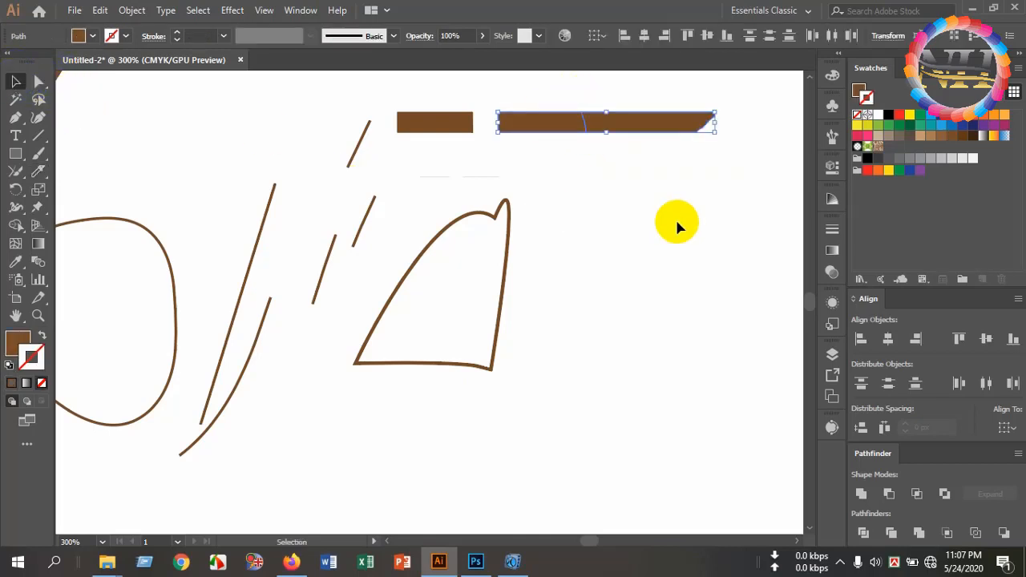
pyautogui.moveTo(562, 126); pyautogui.dragTo(597, 203)
pyautogui.moveTo(653, 124); pyautogui.dragTo(676, 134)
pyautogui.moveTo(579, 207); pyautogui.dragTo(560, 164)
pyautogui.click(552, 277)
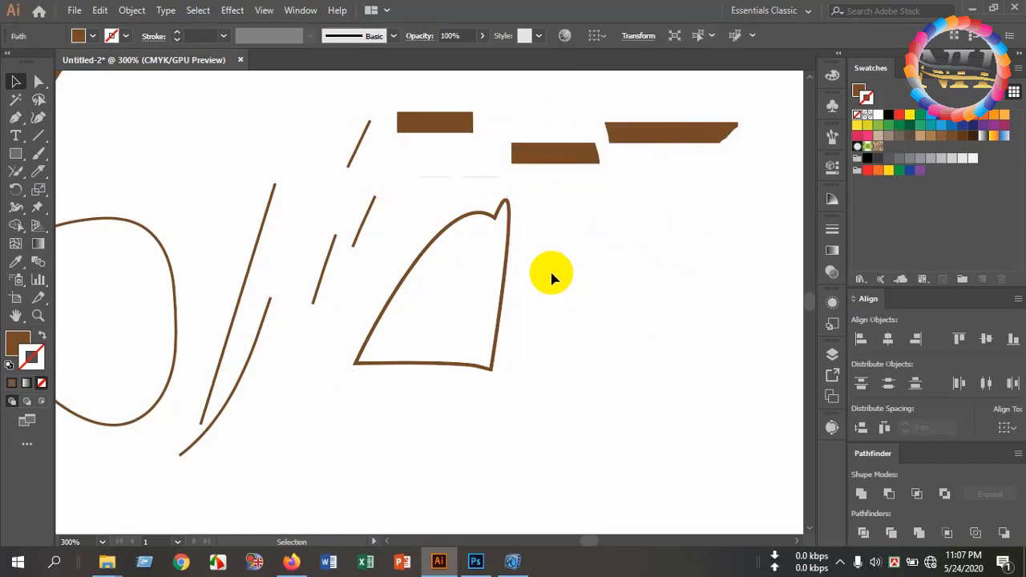